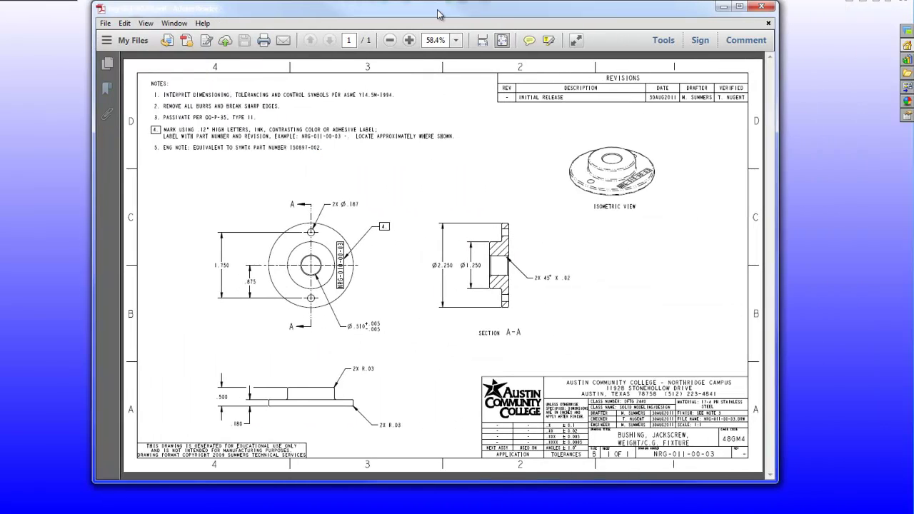
# - Move the PDF drawing window out of the way and create a new part document
pyautogui.moveTo(439, 14); pyautogui.dragTo(913, 26)
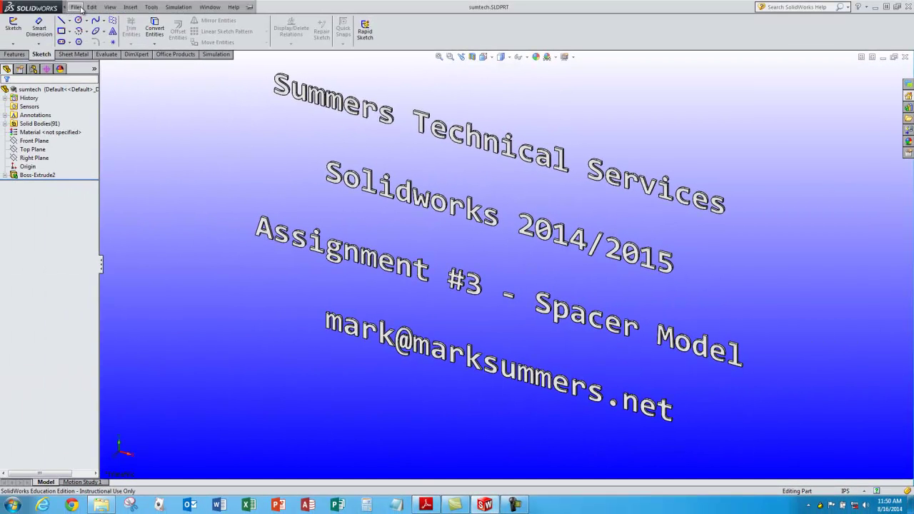
pyautogui.click(76, 7)
pyautogui.click(77, 9)
pyautogui.click(85, 19)
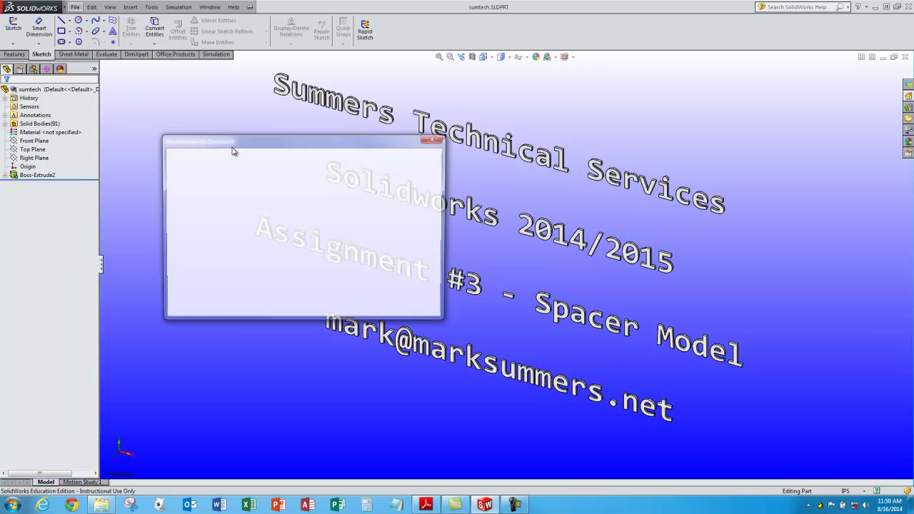
pyautogui.click(333, 310)
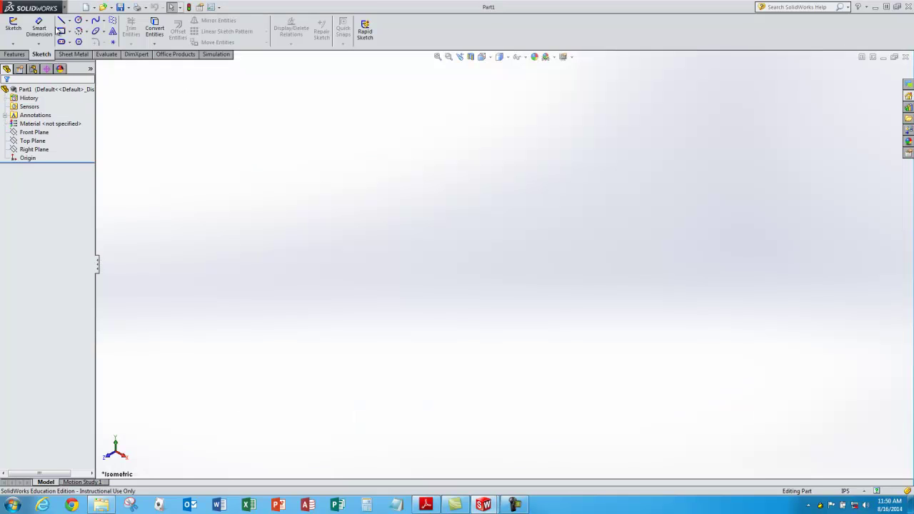
# - Sketch a closed six-sided L-shaped profile about 0.9 in tall on the Front Plane, offset to the right with its base level with the origin
pyautogui.click(40, 134)
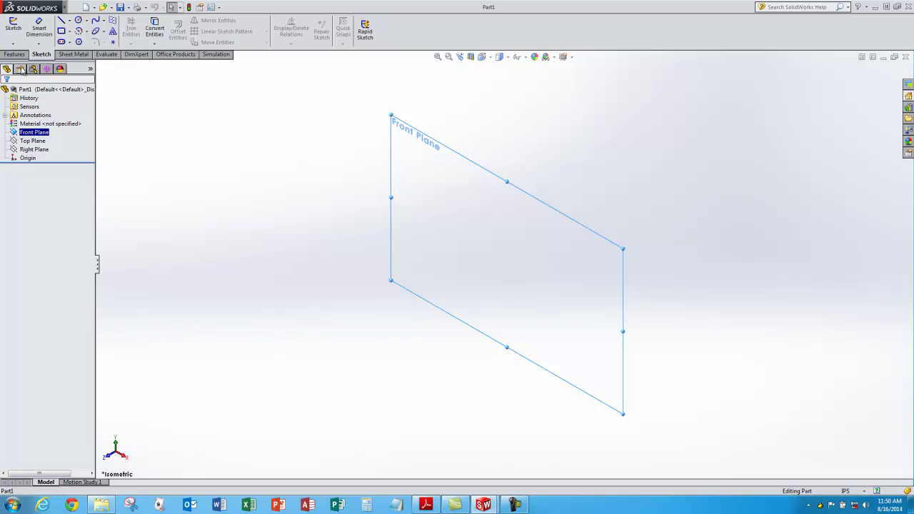
pyautogui.click(13, 24)
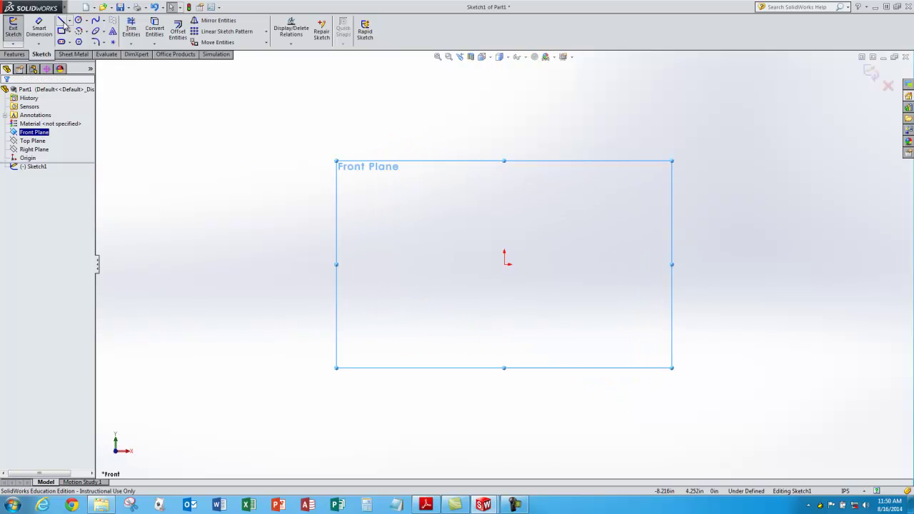
pyautogui.click(62, 22)
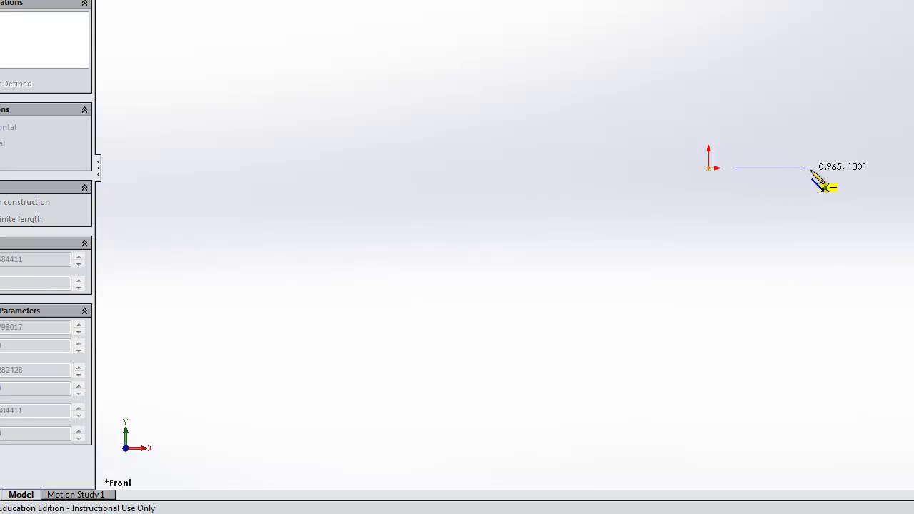
pyautogui.click(824, 168)
pyautogui.click(824, 141)
pyautogui.click(780, 140)
pyautogui.click(779, 104)
pyautogui.click(736, 104)
pyautogui.click(735, 168)
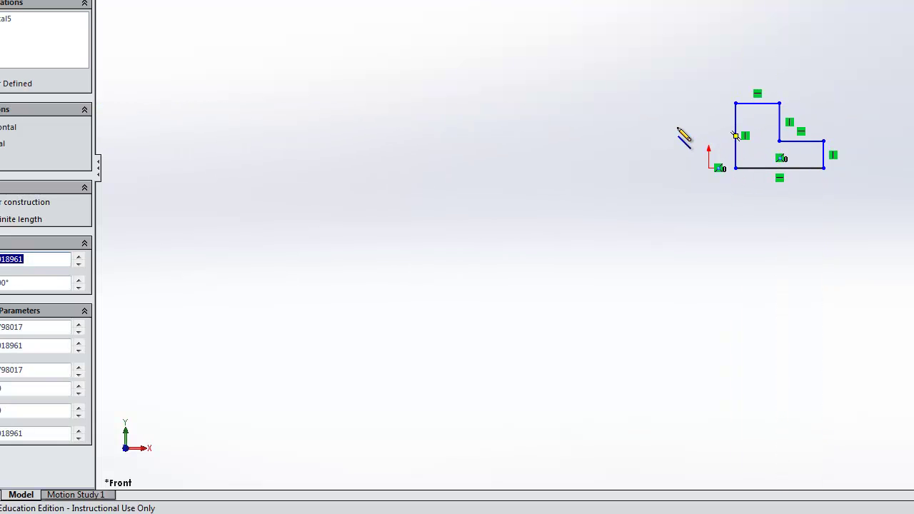
pyautogui.press('Escape')
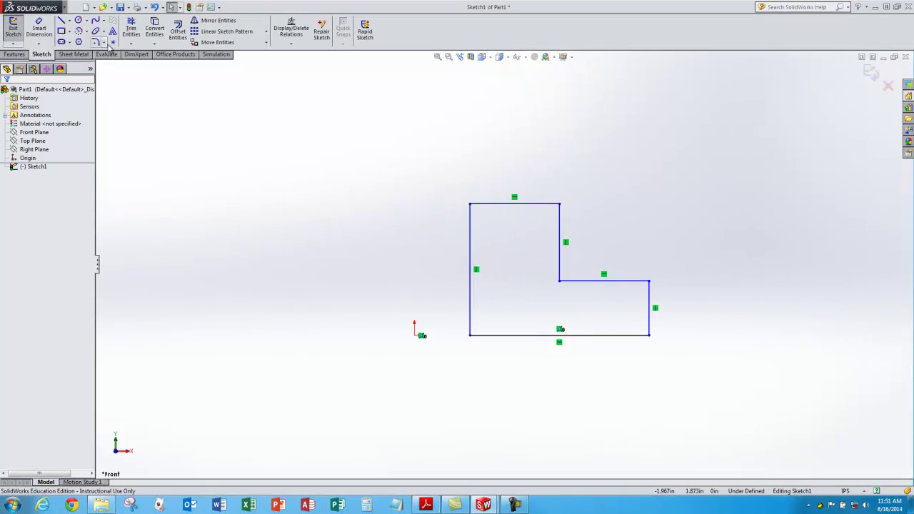
# - Draw a vertical centerline between the origin and the L-shaped profile and make it infinite in length
pyautogui.click(70, 20)
pyautogui.press('l')
pyautogui.press('Escape')
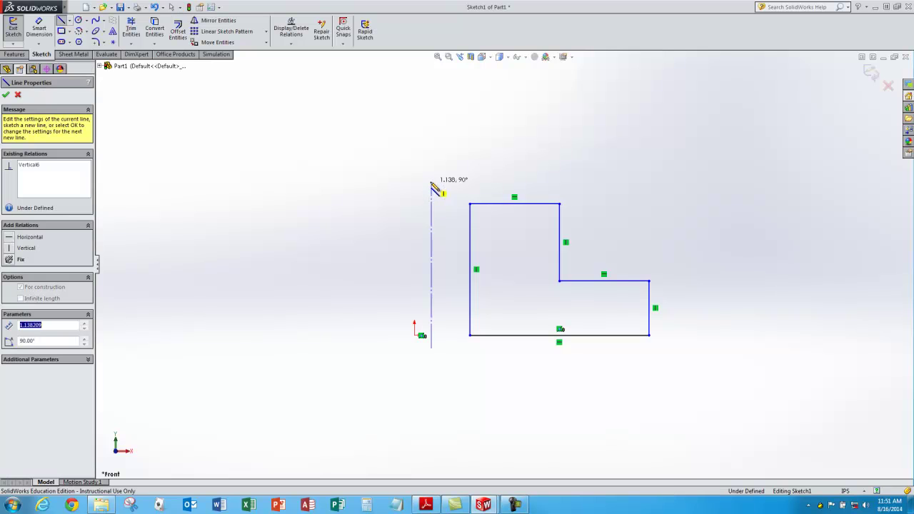
pyautogui.click(432, 182)
pyautogui.press('Escape')
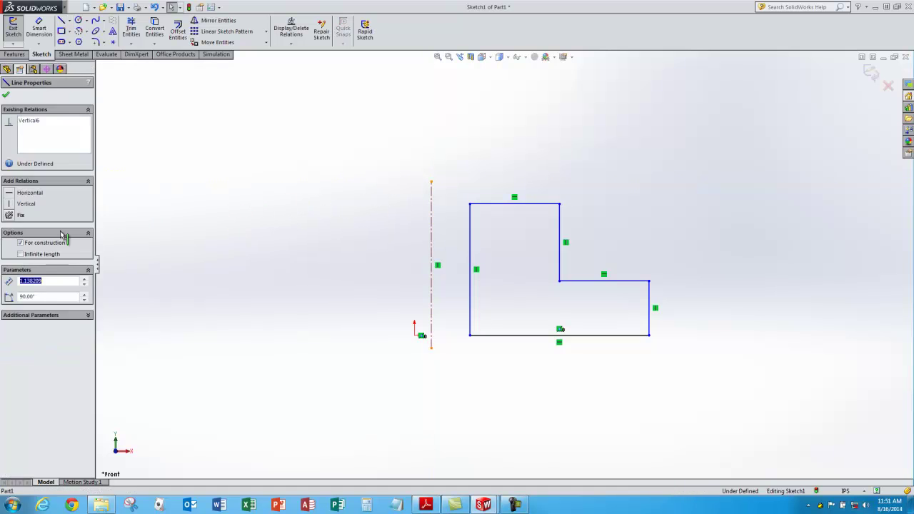
pyautogui.click(21, 255)
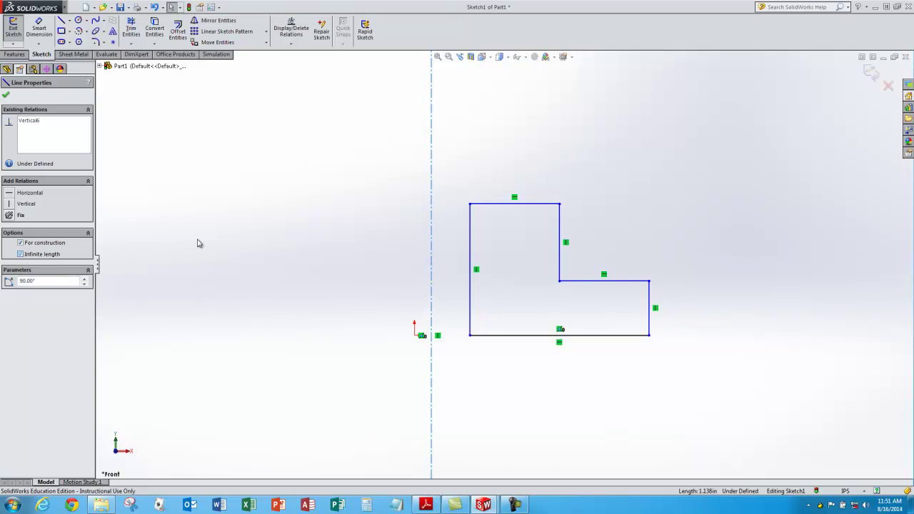
pyautogui.click(328, 172)
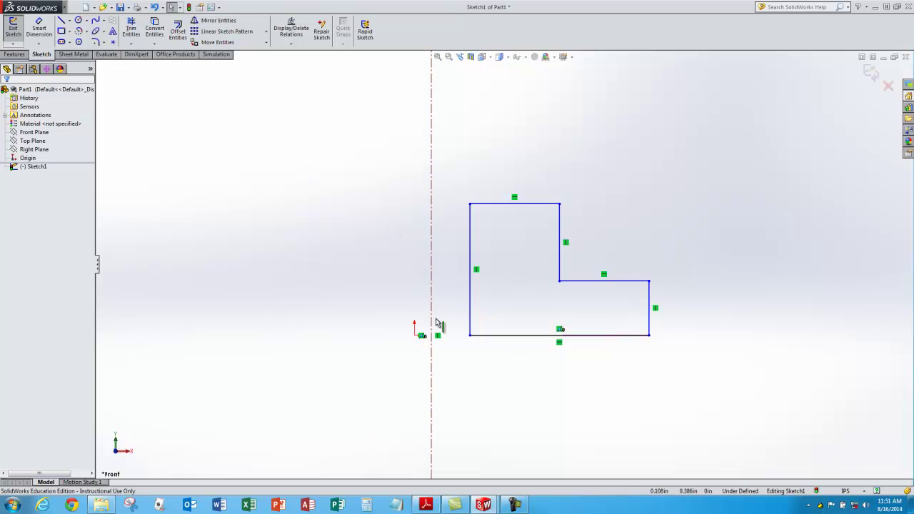
# - Make the infinite vertical centerline coincident with the origin
pyautogui.click(416, 339)
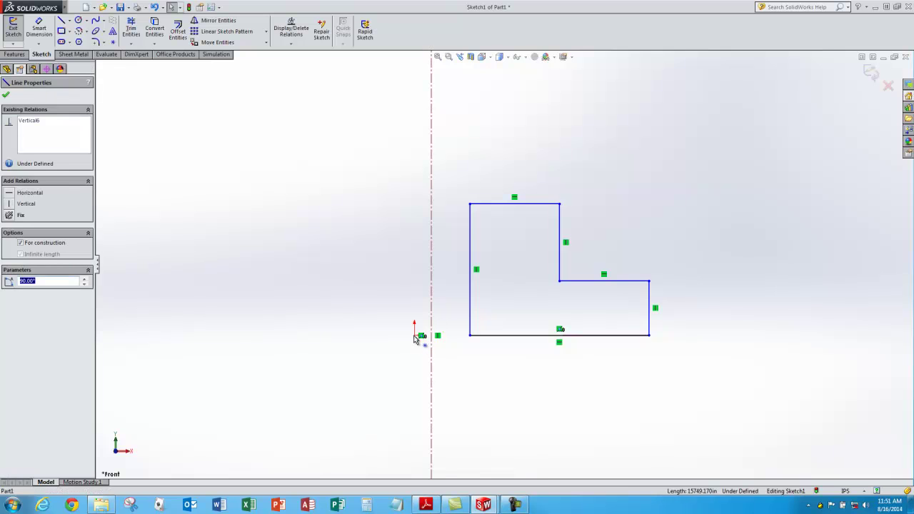
pyautogui.click(416, 337)
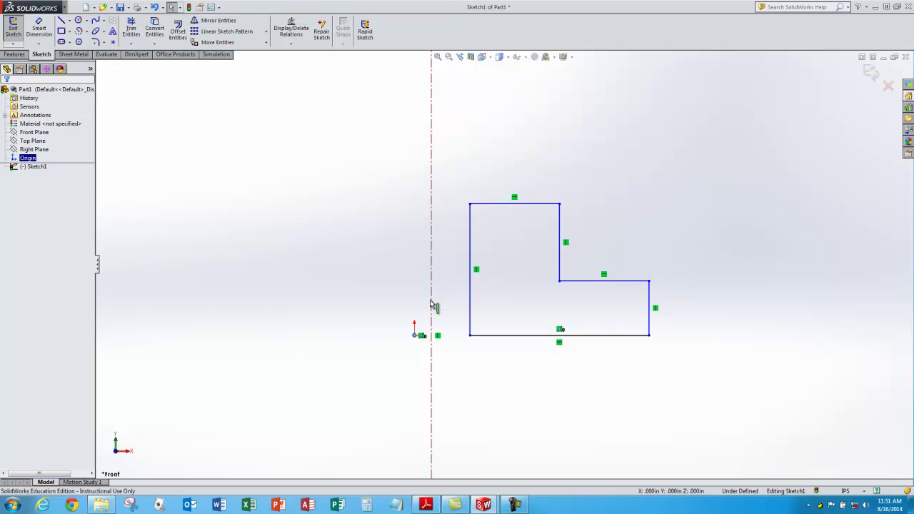
pyautogui.moveTo(425, 233); pyautogui.dragTo(207, 193)
pyautogui.moveTo(1, 205); pyautogui.dragTo(61, 133)
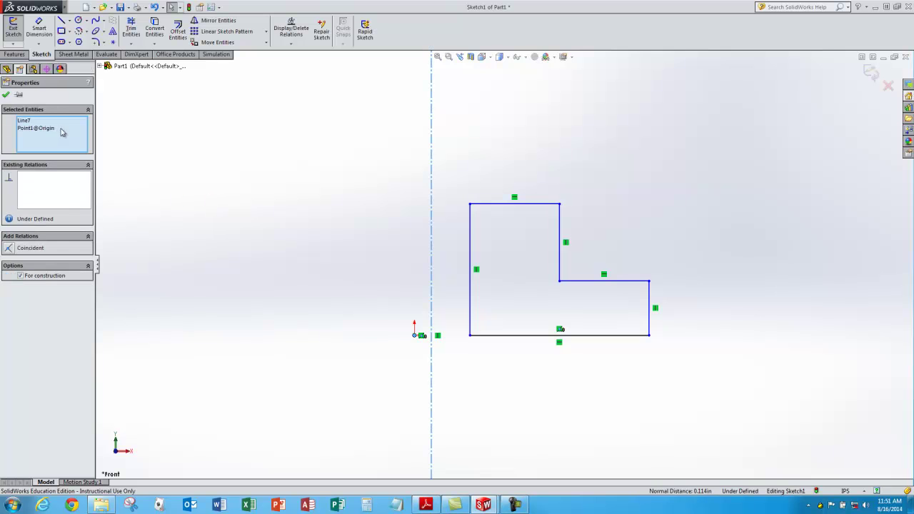
pyautogui.click(8, 247)
pyautogui.click(336, 168)
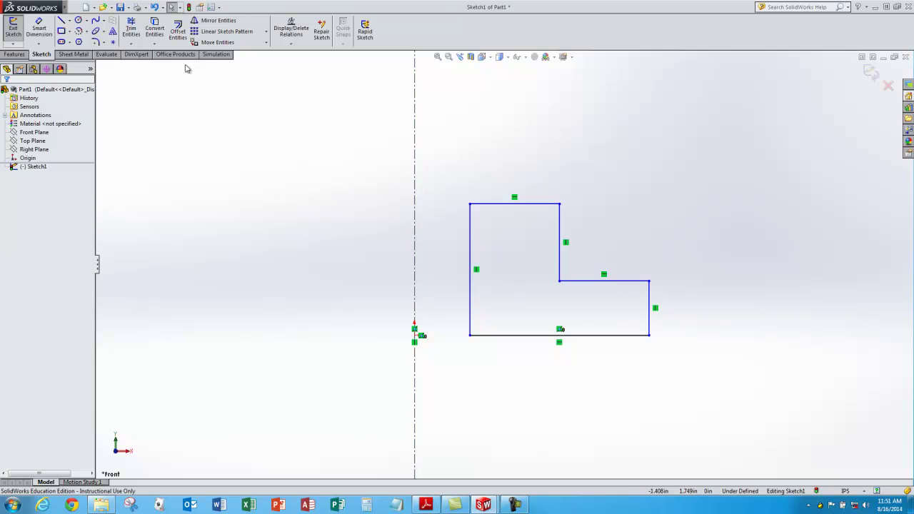
# - Dimension the profile's inner vertical edge across the centerline as a diameter of 0.51 in
pyautogui.click(40, 31)
pyautogui.click(416, 214)
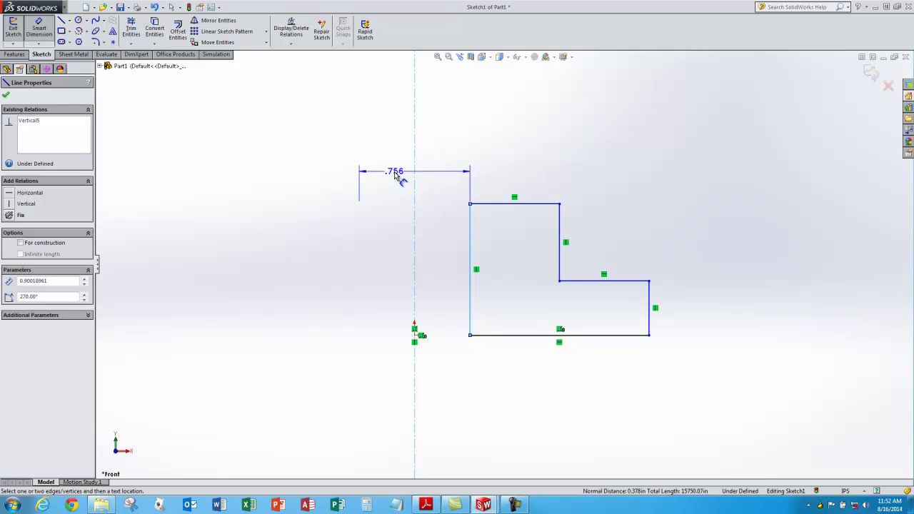
pyautogui.click(395, 175)
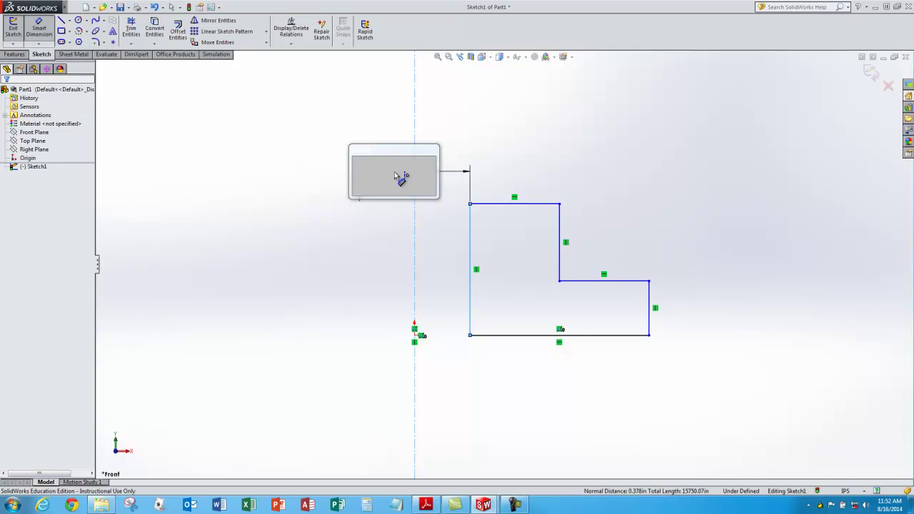
pyautogui.write('.51')
pyautogui.press('Return')
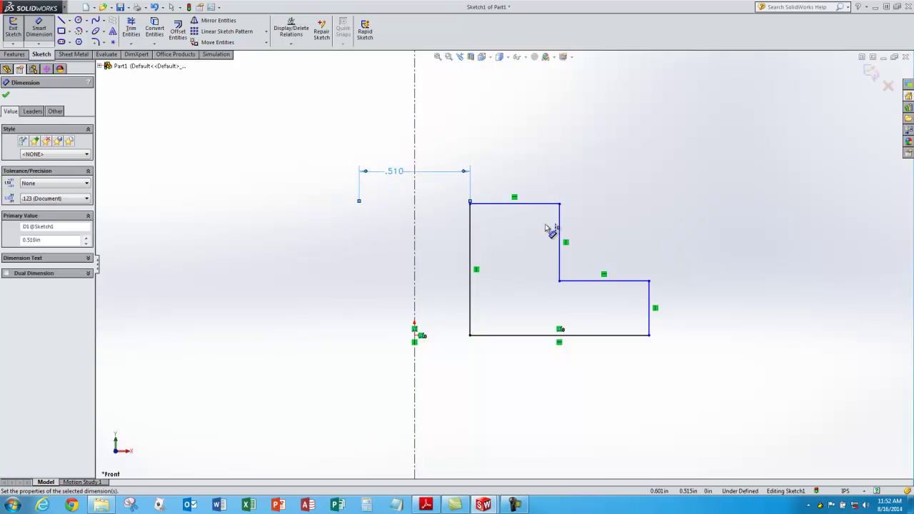
# - Dimension the profile's middle vertical edge across the centerline as a diameter of 1.25 in
pyautogui.click(559, 219)
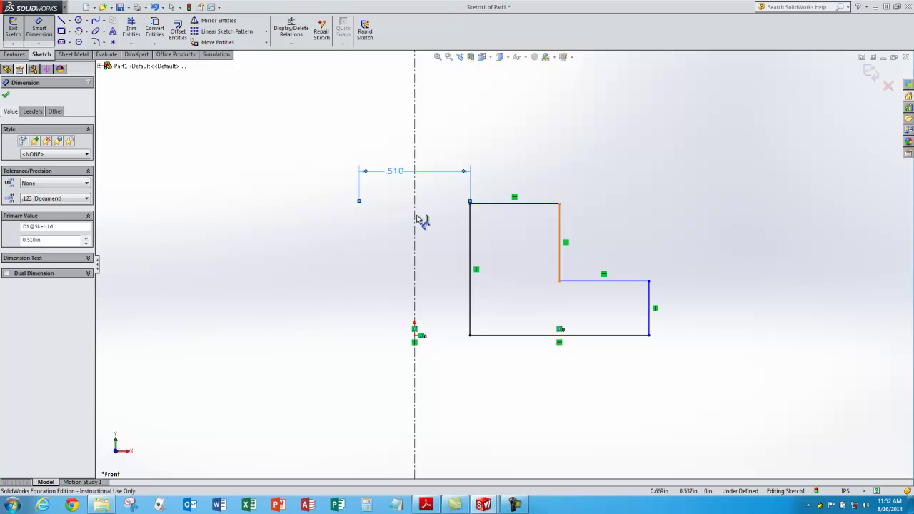
pyautogui.click(415, 187)
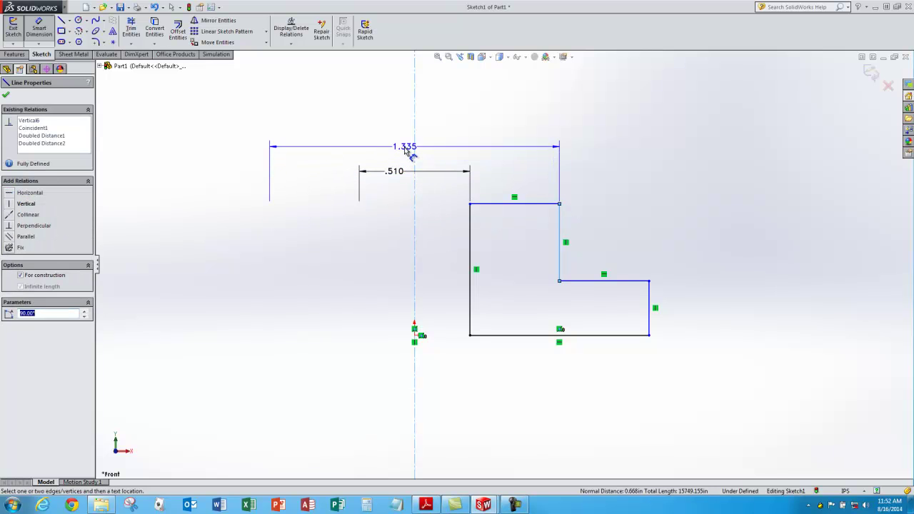
pyautogui.click(409, 151)
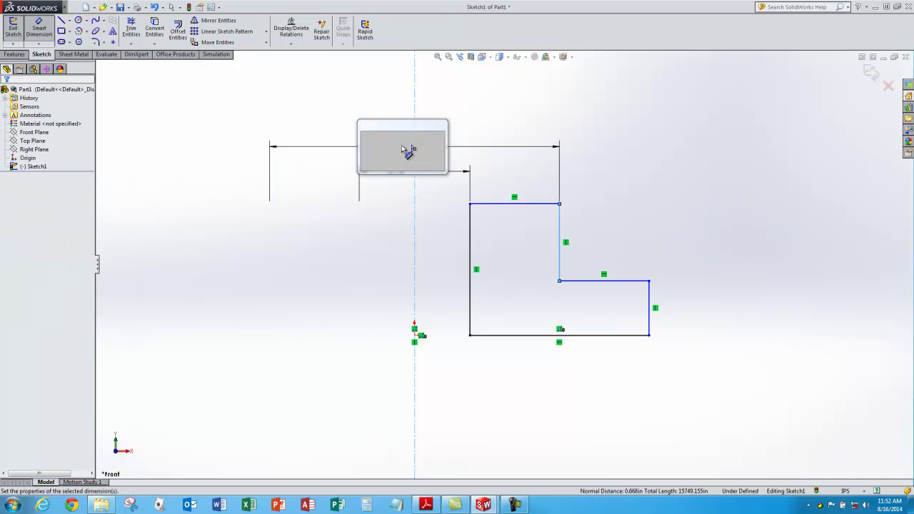
pyautogui.write('1.25')
pyautogui.press('Return')
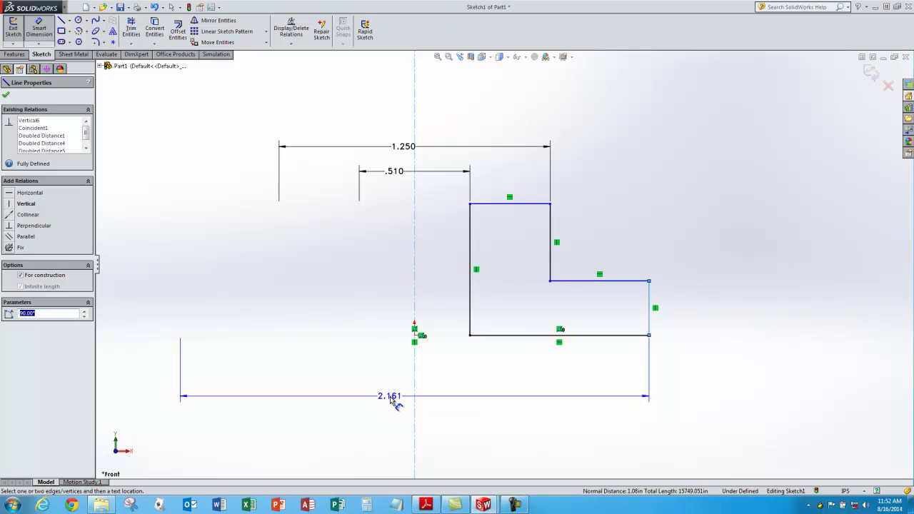
# - Dimension the profile's outermost vertical edge across the centerline as a diameter of 2.25 in
pyautogui.click(396, 403)
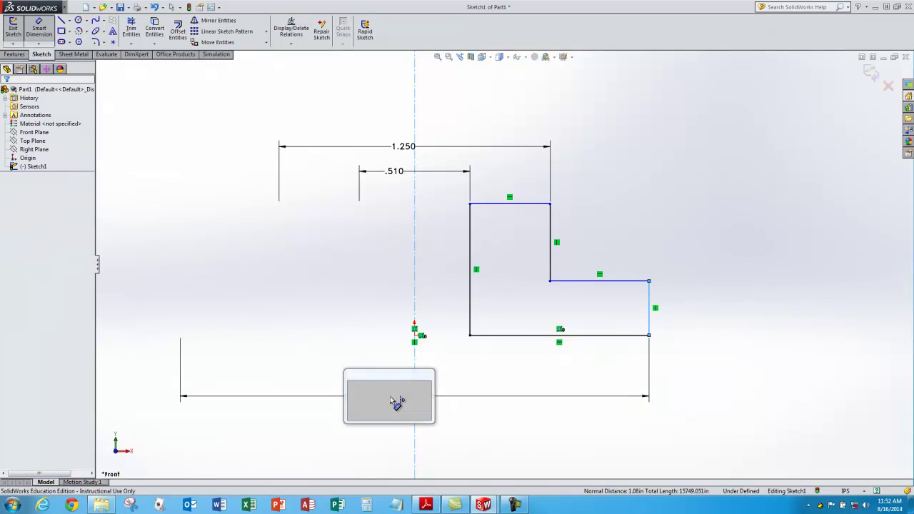
pyautogui.write('2.25')
pyautogui.press('Return')
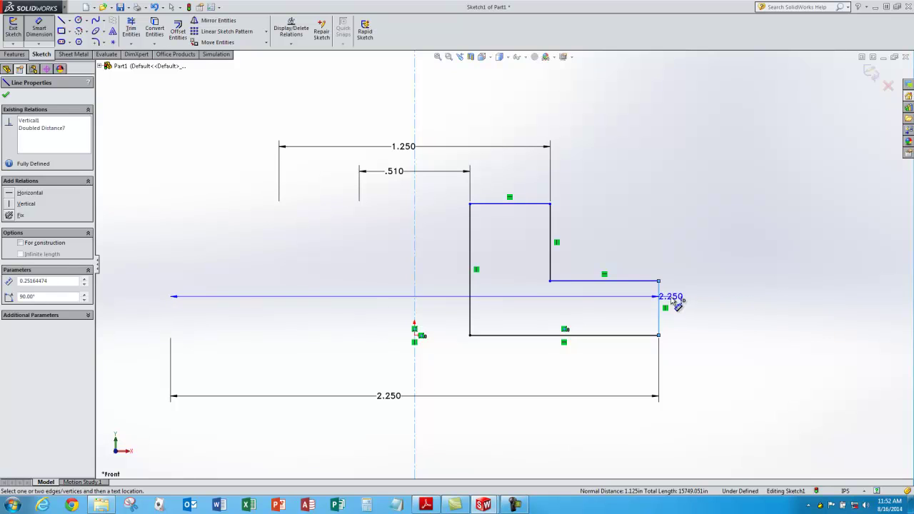
# - Dimension the flange thickness at the outer edge as 0.18 in and the overall profile height as 0.5 in
pyautogui.click(711, 312)
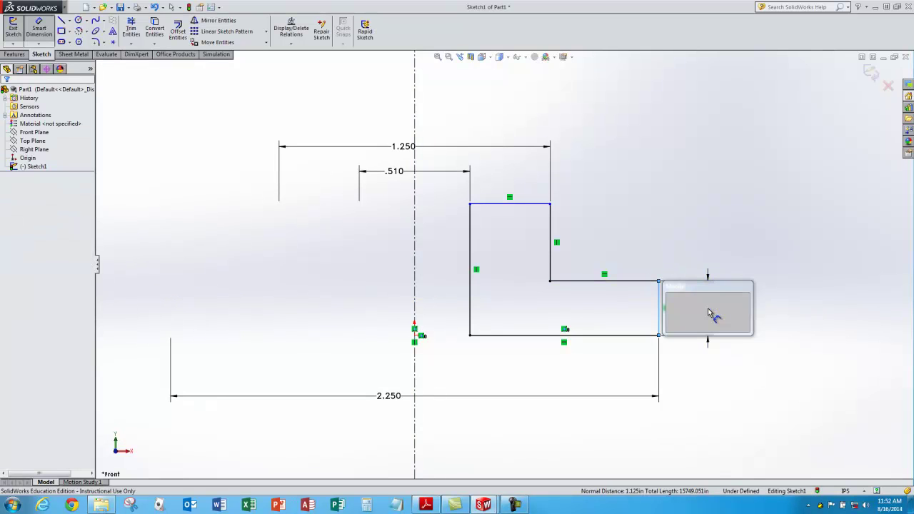
pyautogui.write('.18')
pyautogui.press('Return')
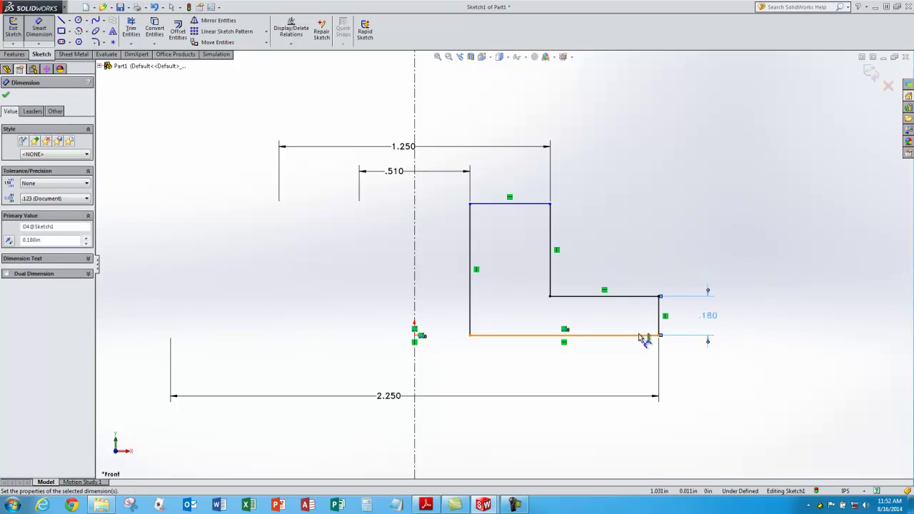
pyautogui.click(758, 291)
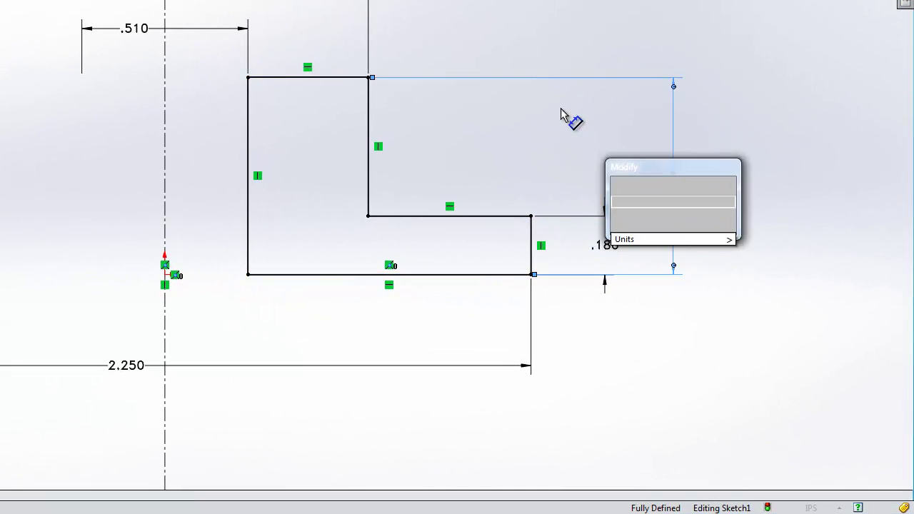
pyautogui.press('Return')
pyautogui.press('Escape')
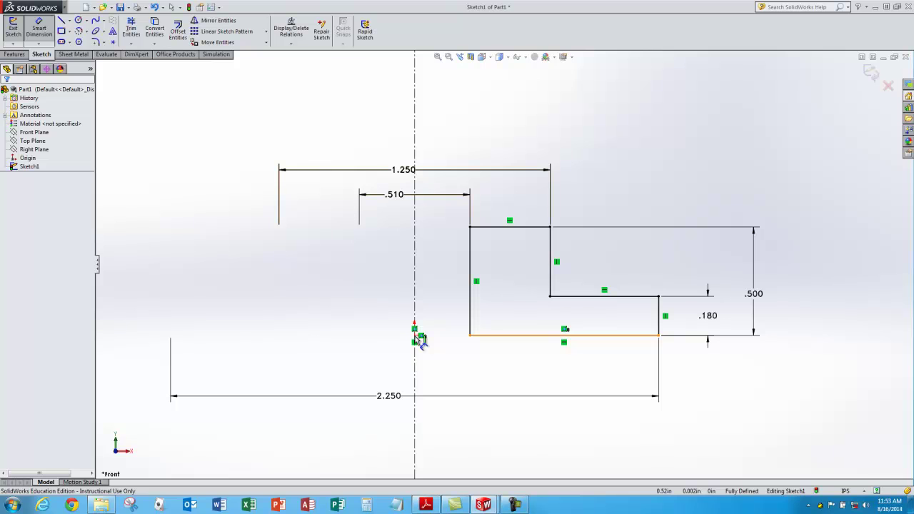
pyautogui.click(421, 339)
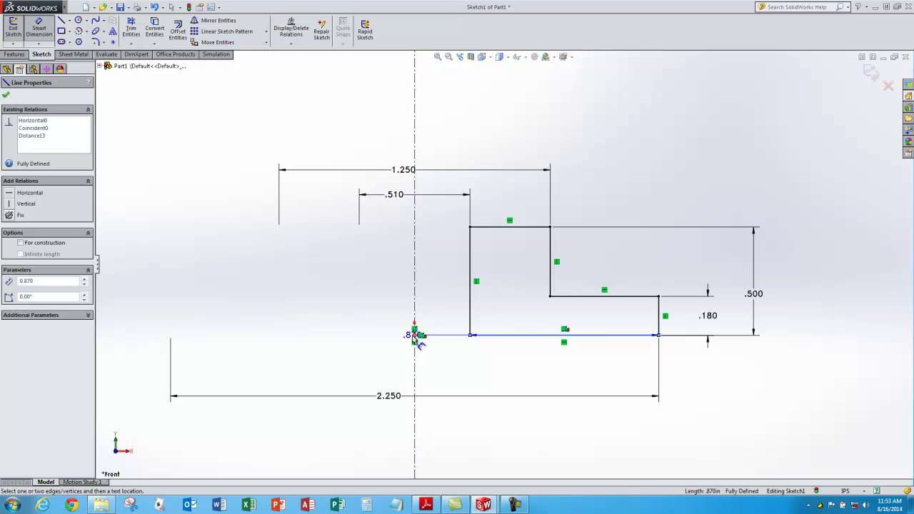
pyautogui.click(416, 336)
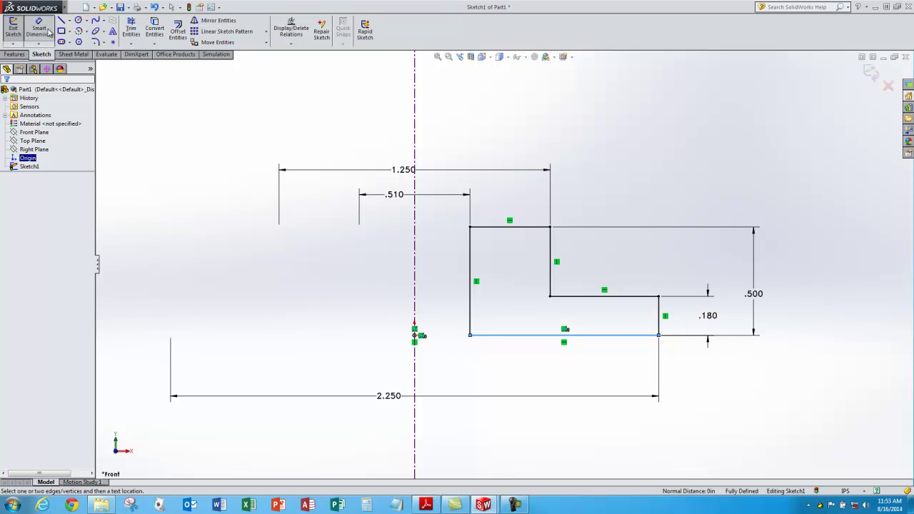
pyautogui.click(40, 30)
pyautogui.click(244, 249)
pyautogui.click(417, 336)
pyautogui.click(506, 344)
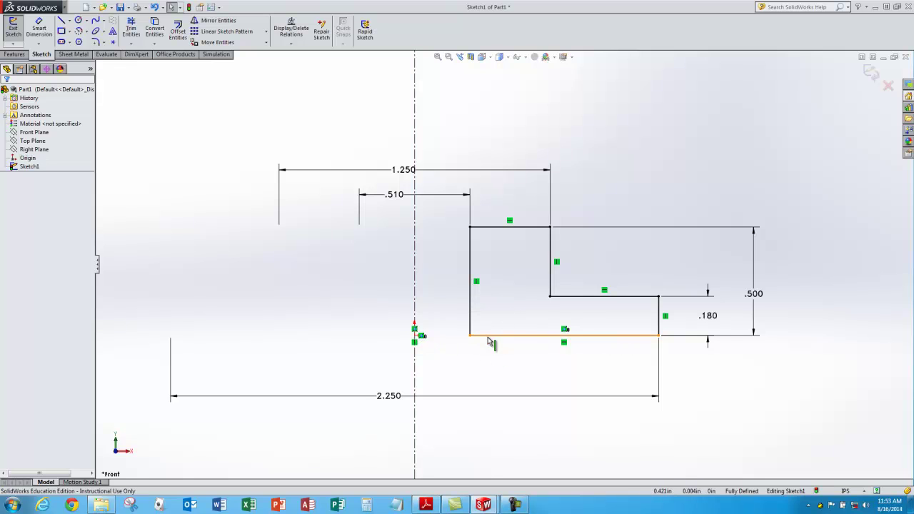
pyautogui.click(498, 337)
pyautogui.click(374, 338)
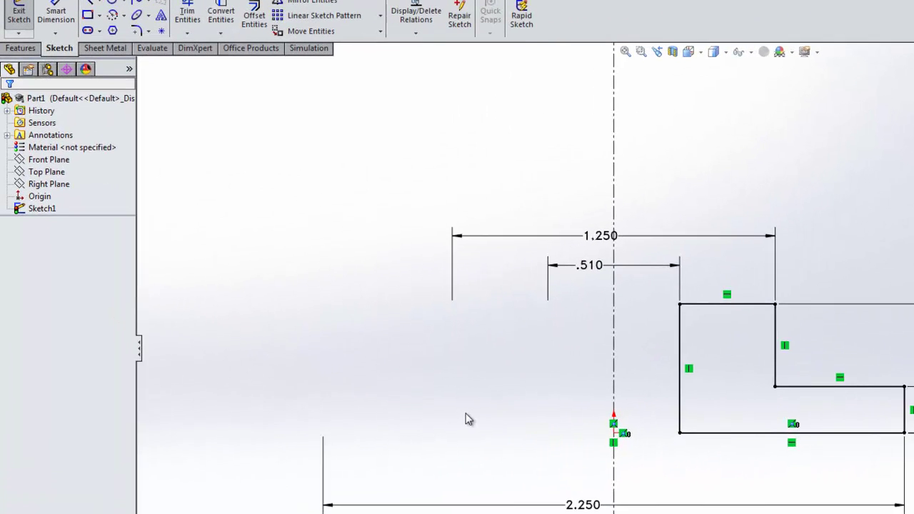
# - Close the profile sketch and revolve it 360 degrees about the vertical centerline into a solid bushing
pyautogui.click(19, 14)
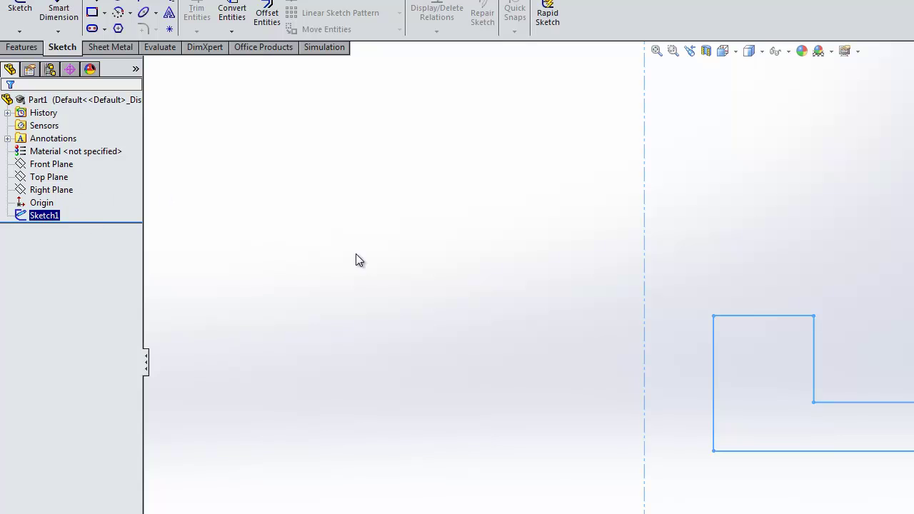
pyautogui.click(19, 47)
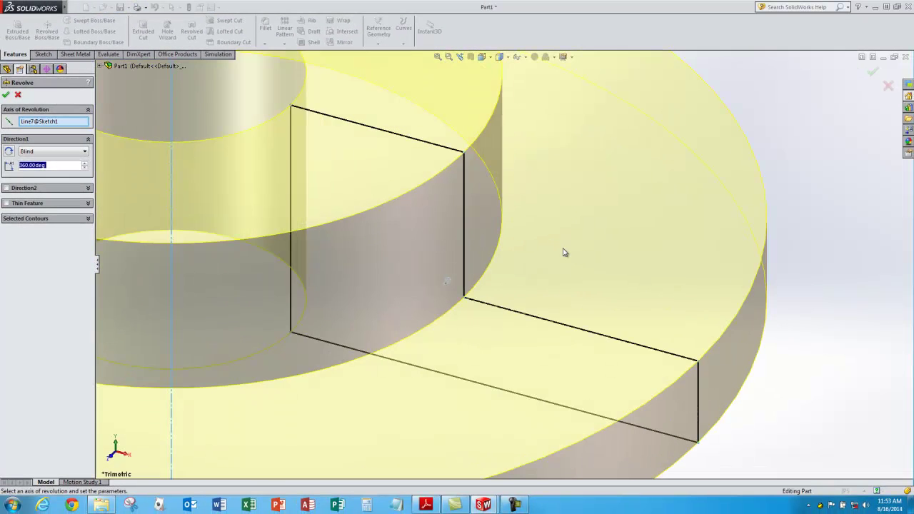
pyautogui.scroll(7, 585, 273)
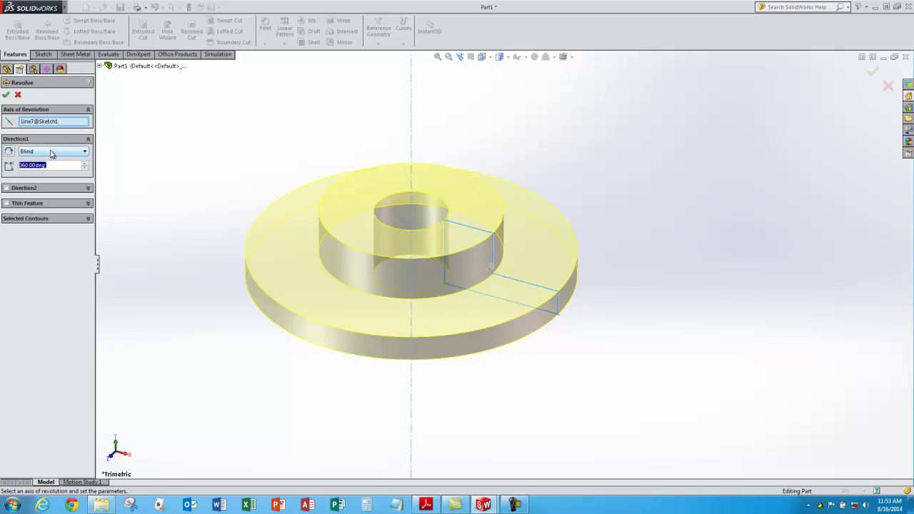
pyautogui.click(5, 94)
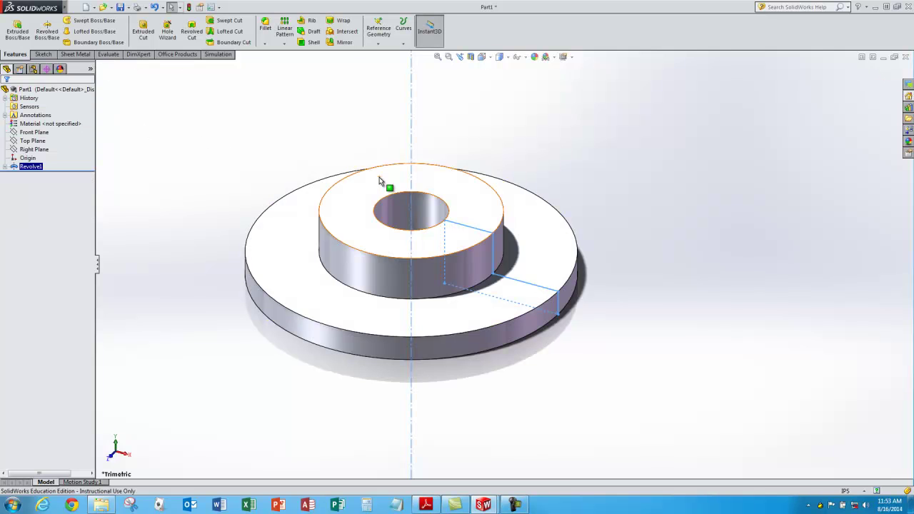
pyautogui.click(345, 126)
pyautogui.moveTo(345, 126)
pyautogui.mouseDown(button='middle')
pyautogui.moveTo(344, 136)
pyautogui.moveTo(347, 118)
pyautogui.mouseUp(button='middle')
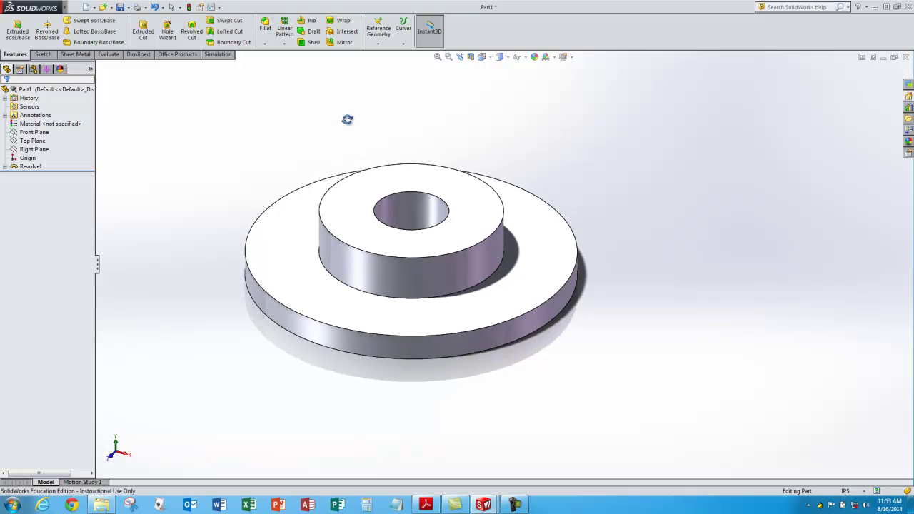
# - Fillet the flange's upper and lower outer edges and the hub's base and top outer edges with a 1/32 in radius
pyautogui.click(266, 36)
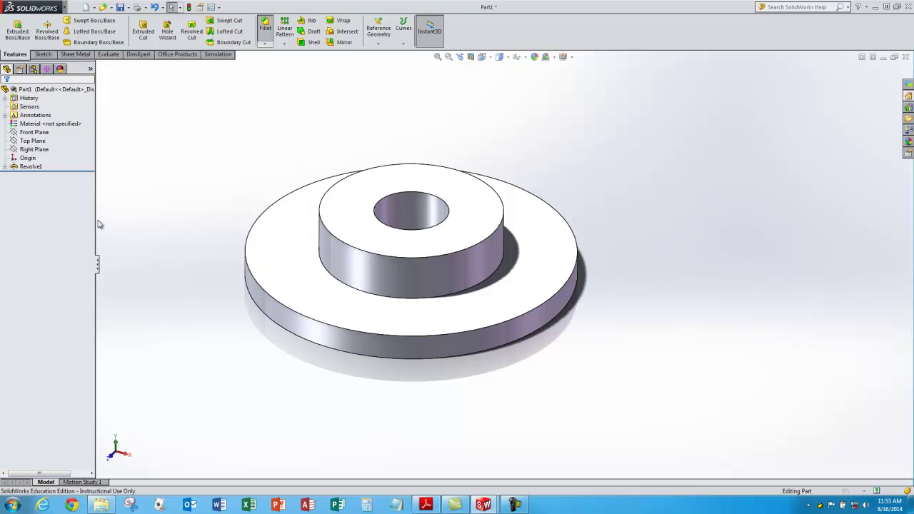
pyautogui.write('1/32')
pyautogui.press('Return')
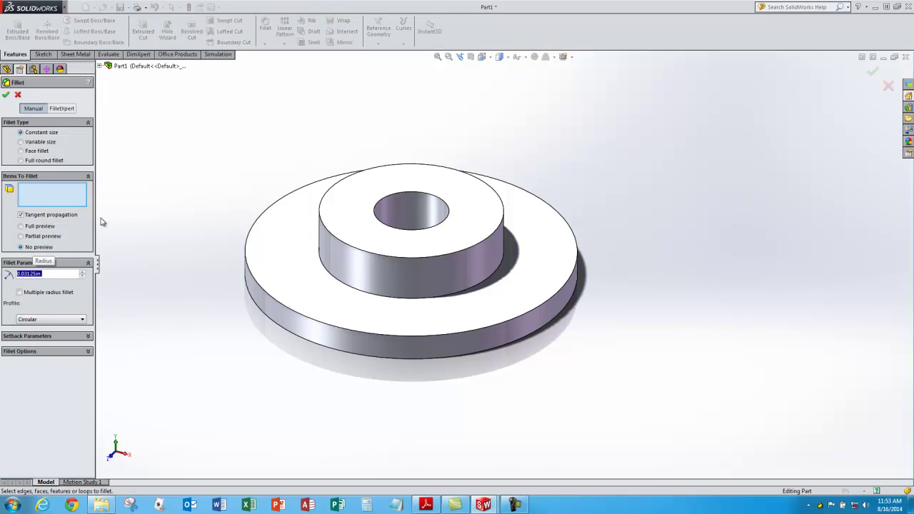
pyautogui.click(260, 313)
pyautogui.click(258, 288)
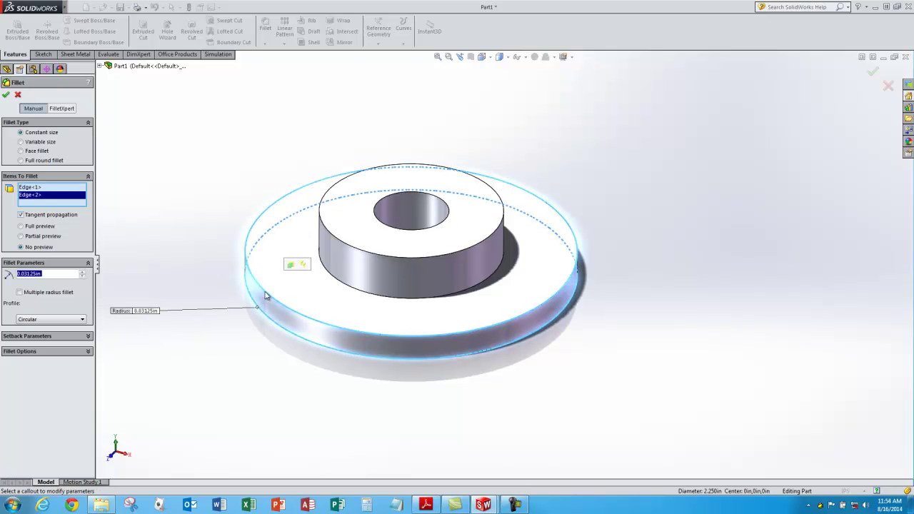
pyautogui.click(336, 282)
pyautogui.click(349, 244)
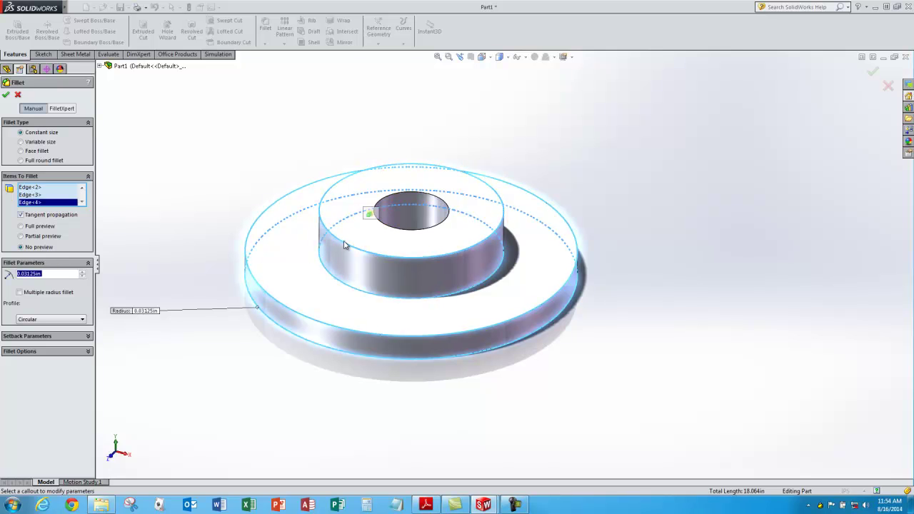
pyautogui.click(5, 95)
pyautogui.moveTo(262, 179)
pyautogui.mouseDown(button='middle')
pyautogui.moveTo(260, 96)
pyautogui.moveTo(274, 185)
pyautogui.mouseUp(button='middle')
pyautogui.click(308, 158)
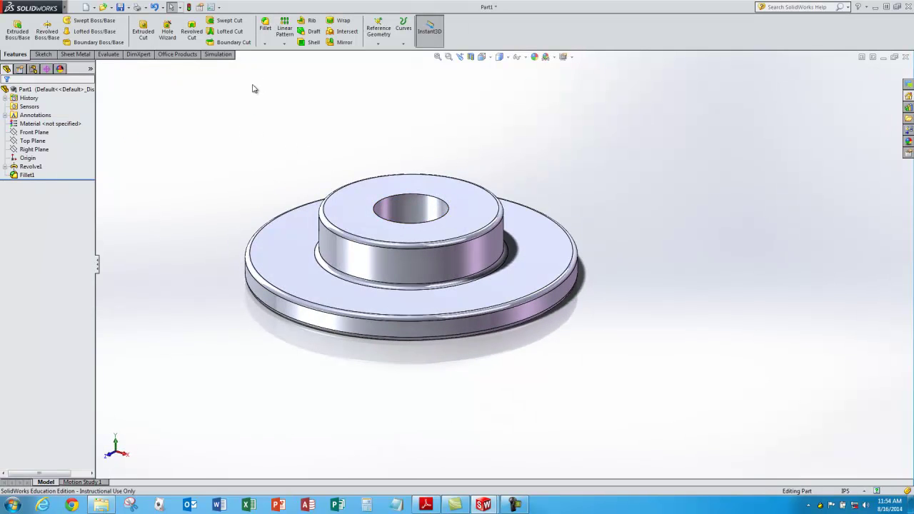
# - Chamfer both end edges of the center bore by 0.02 in at 45 degrees
pyautogui.click(265, 44)
pyautogui.press('Escape')
pyautogui.click(265, 45)
pyautogui.write('0.02')
pyautogui.press('Return')
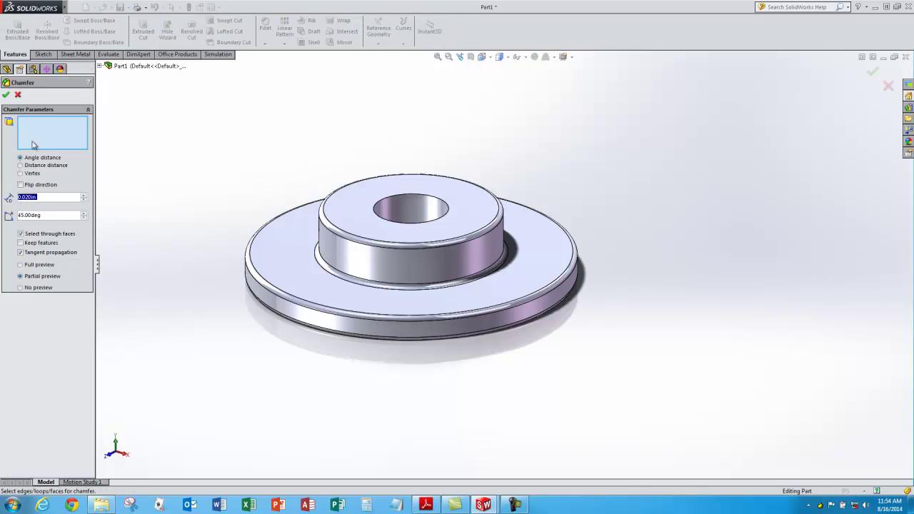
pyautogui.click(390, 221)
pyautogui.moveTo(394, 234); pyautogui.dragTo(380, 163, button='middle')
pyautogui.click(418, 289)
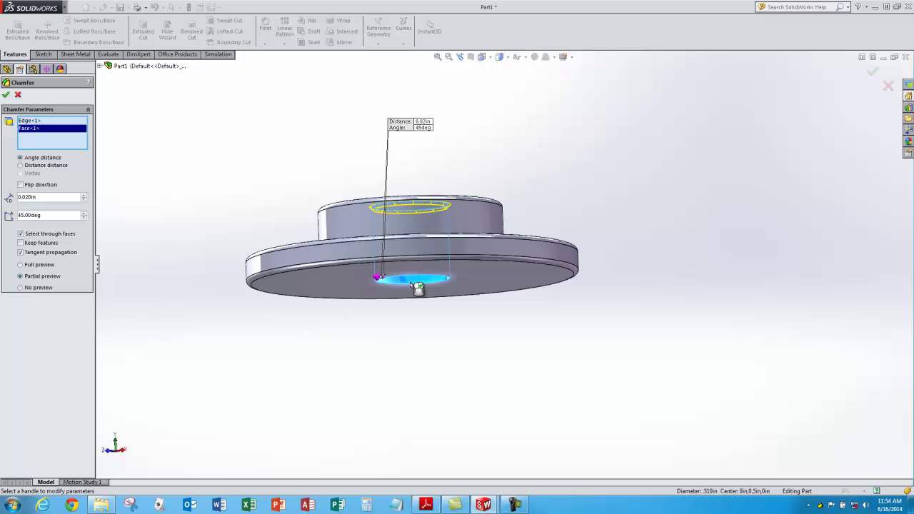
pyautogui.rightClick(35, 131)
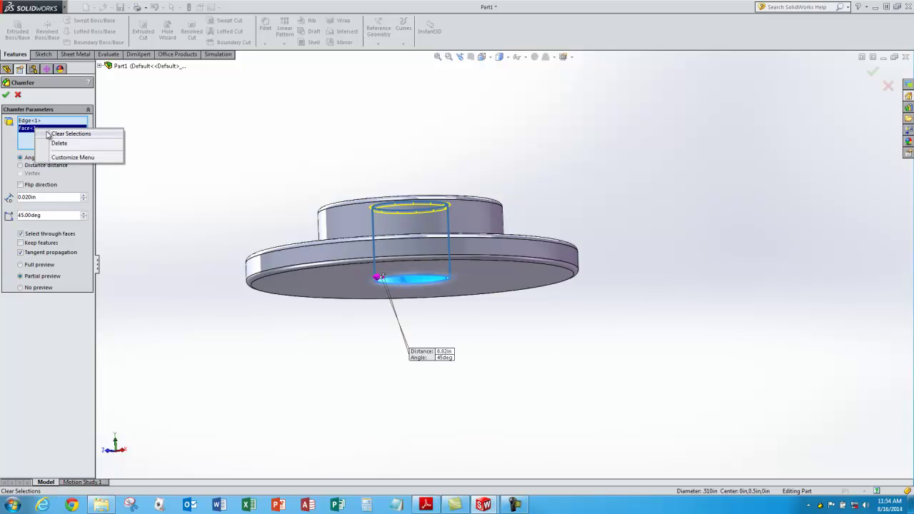
pyautogui.click(59, 142)
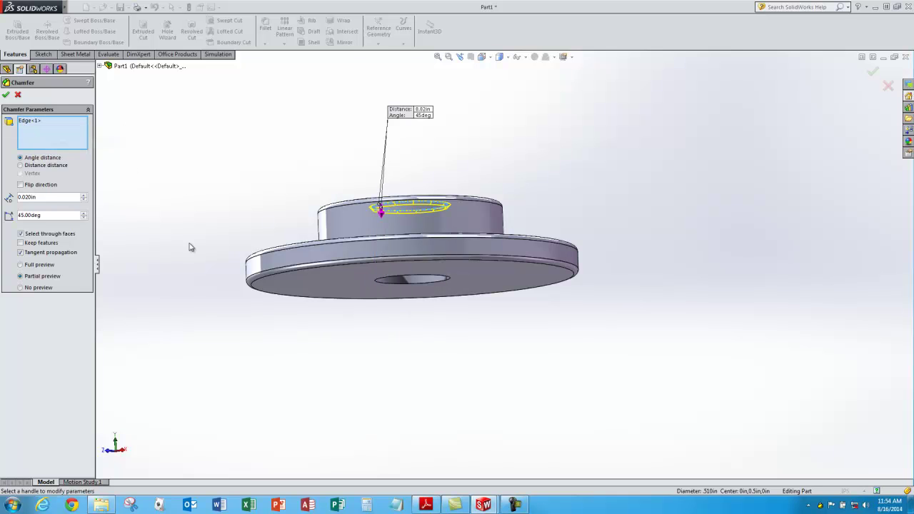
pyautogui.click(419, 288)
pyautogui.moveTo(520, 244); pyautogui.dragTo(491, 307, button='middle')
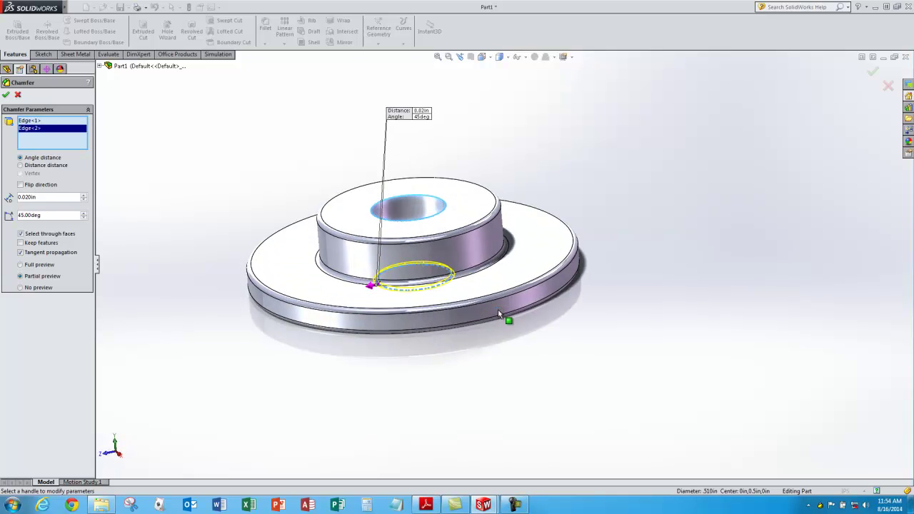
pyautogui.click(6, 94)
pyautogui.moveTo(531, 134); pyautogui.dragTo(524, 167, button='middle')
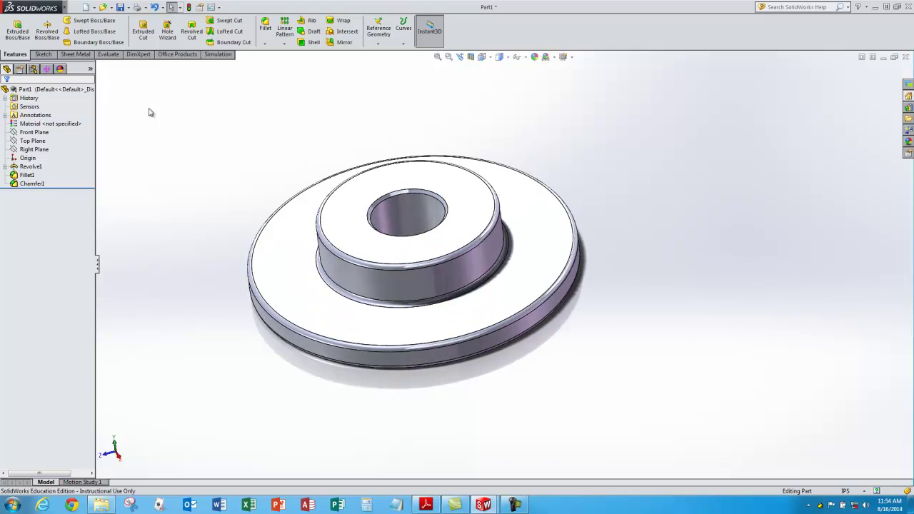
pyautogui.moveTo(361, 178); pyautogui.dragTo(453, 191, button='middle')
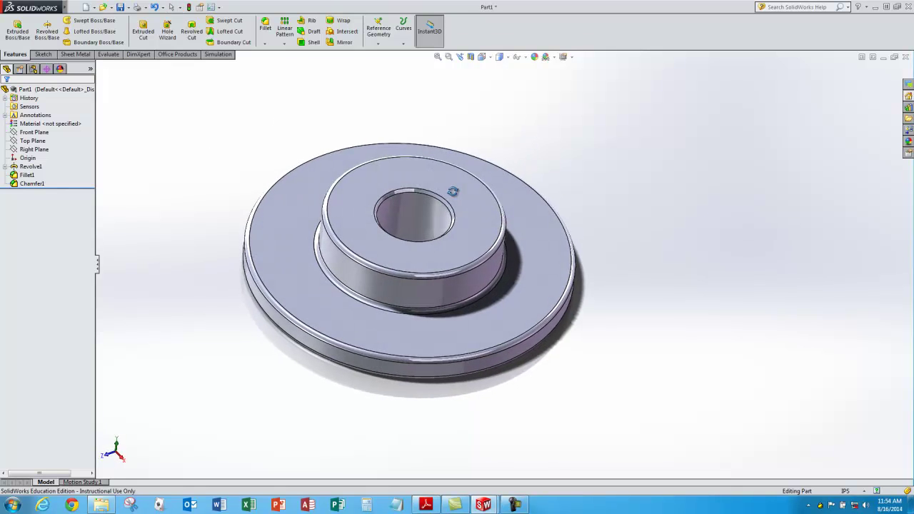
pyautogui.click(36, 132)
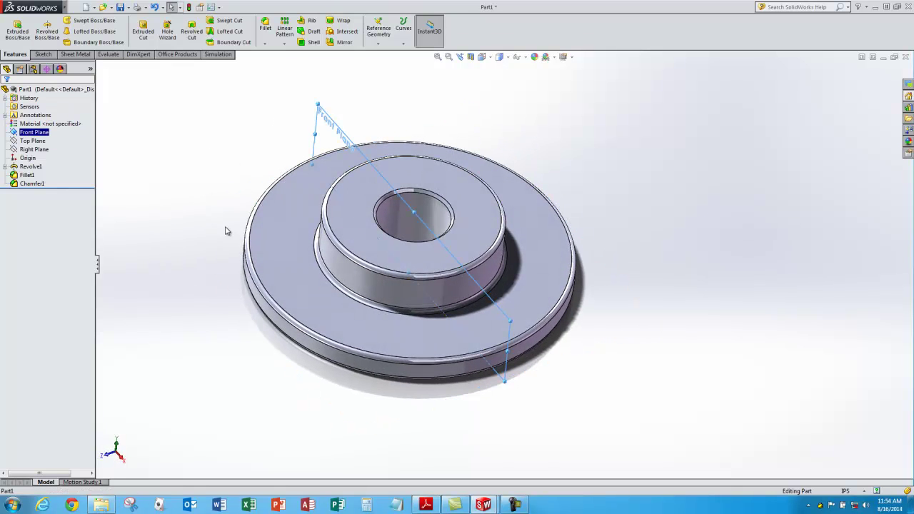
pyautogui.moveTo(226, 231); pyautogui.dragTo(275, 294, button='middle')
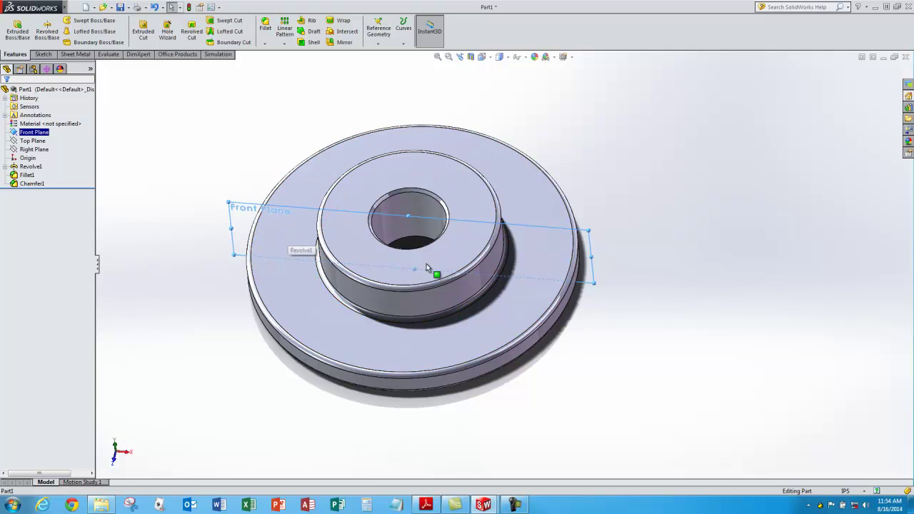
pyautogui.click(181, 134)
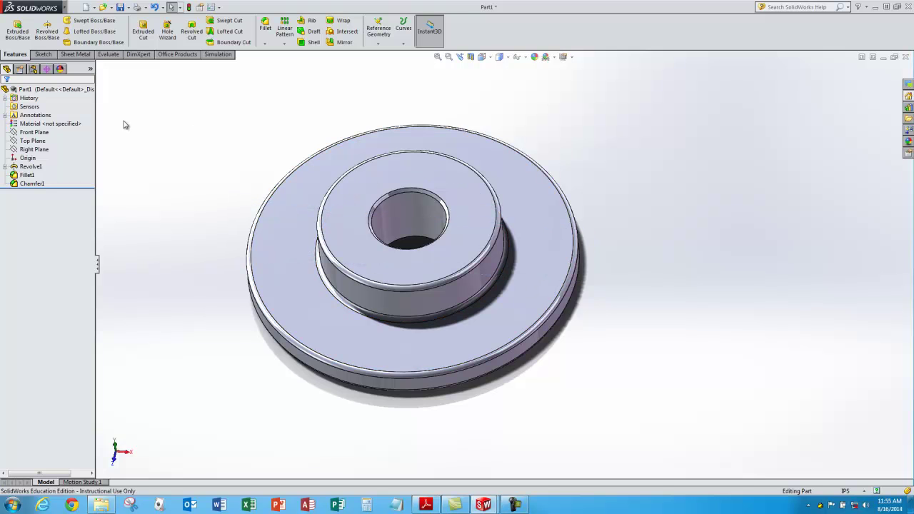
# - Add two 3/16 in through-all Hole Wizard drill holes on the flange's upper face, on opposite sides of the hub
pyautogui.click(168, 35)
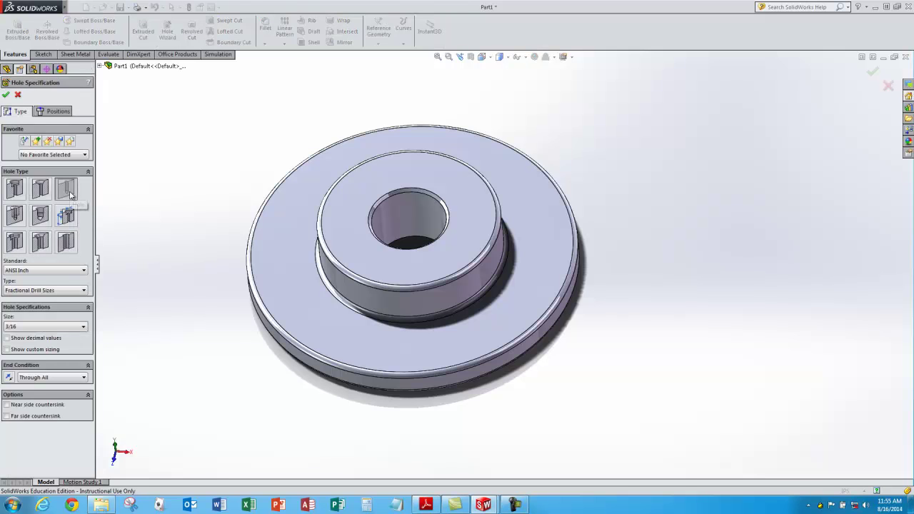
pyautogui.click(12, 328)
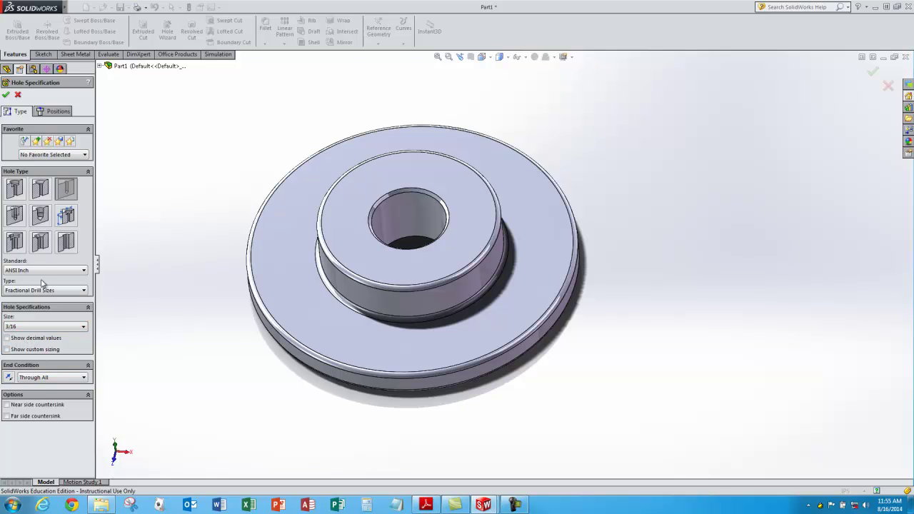
pyautogui.click(53, 112)
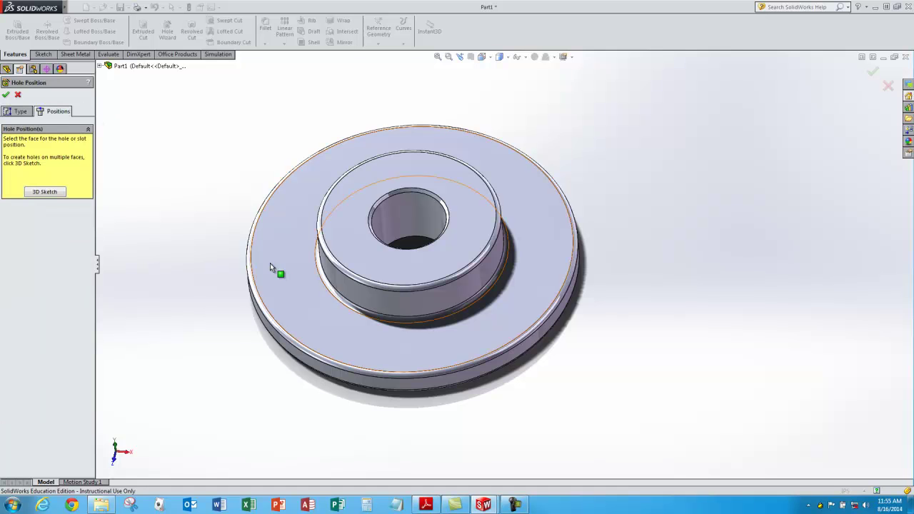
pyautogui.click(292, 279)
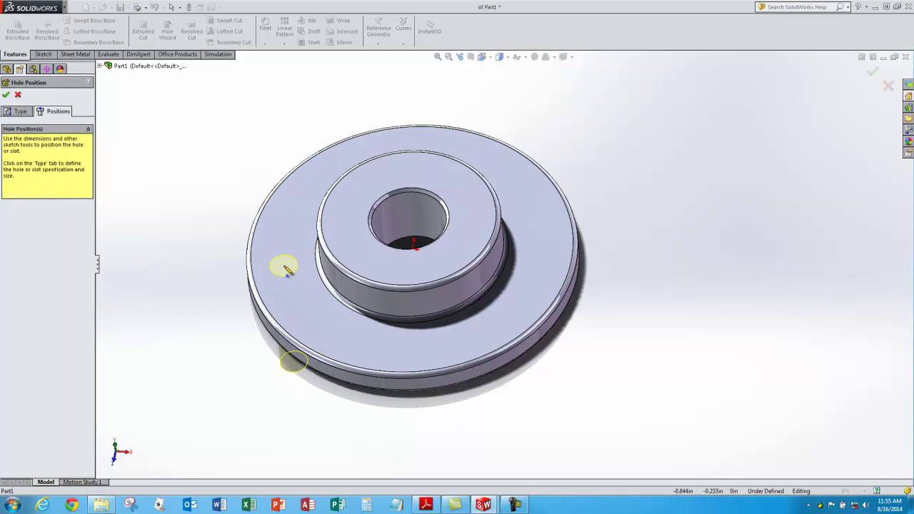
pyautogui.click(283, 266)
pyautogui.click(535, 235)
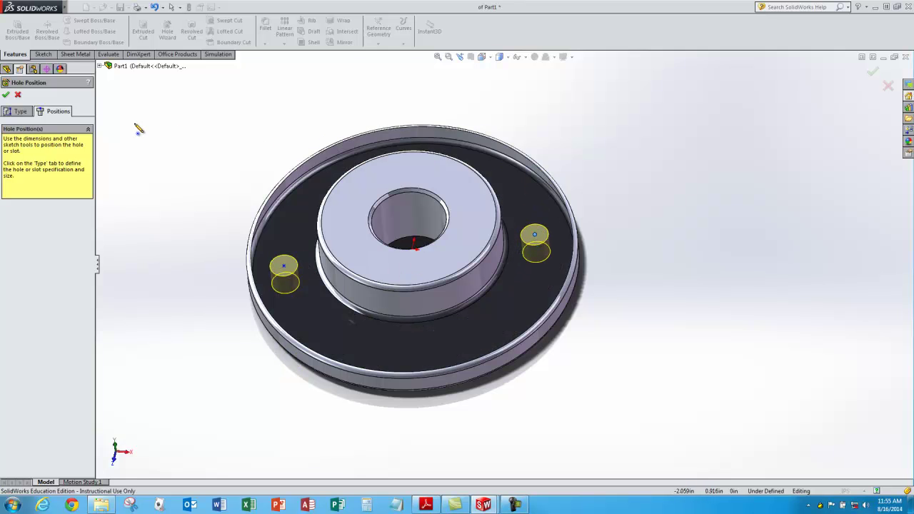
pyautogui.click(6, 94)
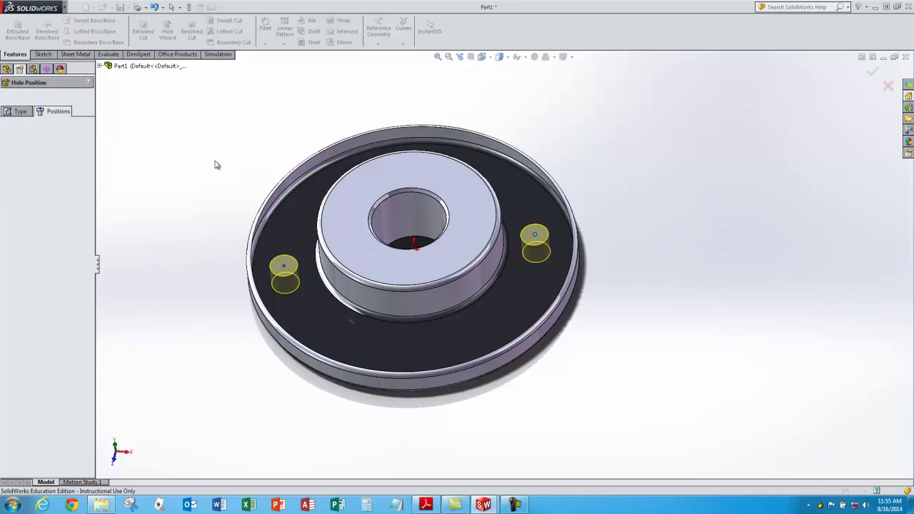
# - Expand the 3/16 in hole feature and examine its position sketch and hole-profile sketch on the model
pyautogui.moveTo(218, 172); pyautogui.dragTo(217, 162, button='middle')
pyautogui.click(5, 192)
pyautogui.click(40, 201)
pyautogui.scroll(-2, 302, 306)
pyautogui.moveTo(327, 307)
pyautogui.mouseDown(button='middle')
pyautogui.moveTo(347, 315)
pyautogui.moveTo(333, 333)
pyautogui.moveTo(335, 325)
pyautogui.mouseUp(button='middle')
pyautogui.click(178, 215)
pyautogui.click(45, 211)
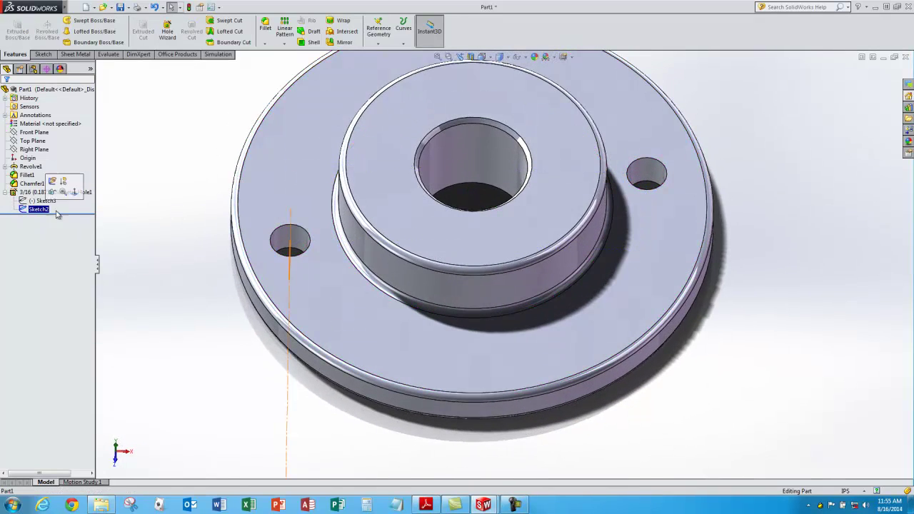
pyautogui.moveTo(247, 316)
pyautogui.mouseDown(button='middle')
pyautogui.moveTo(279, 314)
pyautogui.moveTo(277, 327)
pyautogui.mouseUp(button='middle')
pyautogui.scroll(-5, 259, 271)
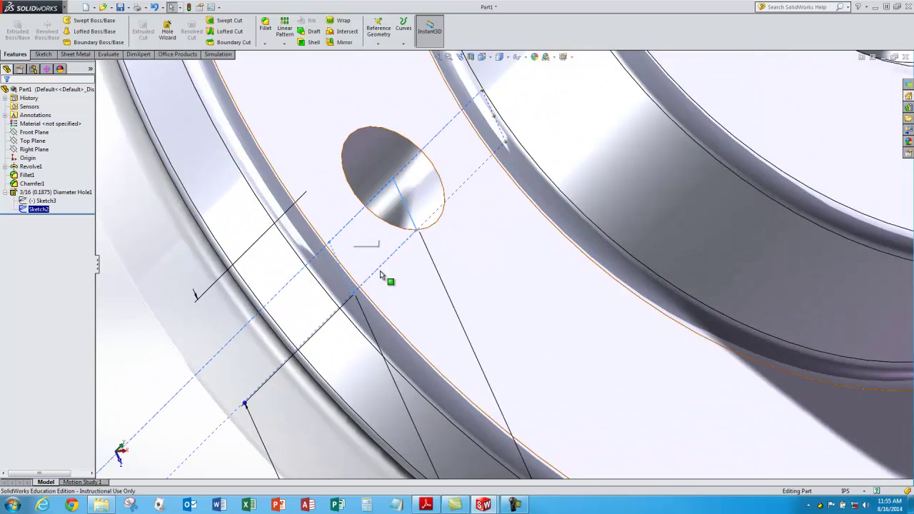
pyautogui.scroll(-6, 307, 272)
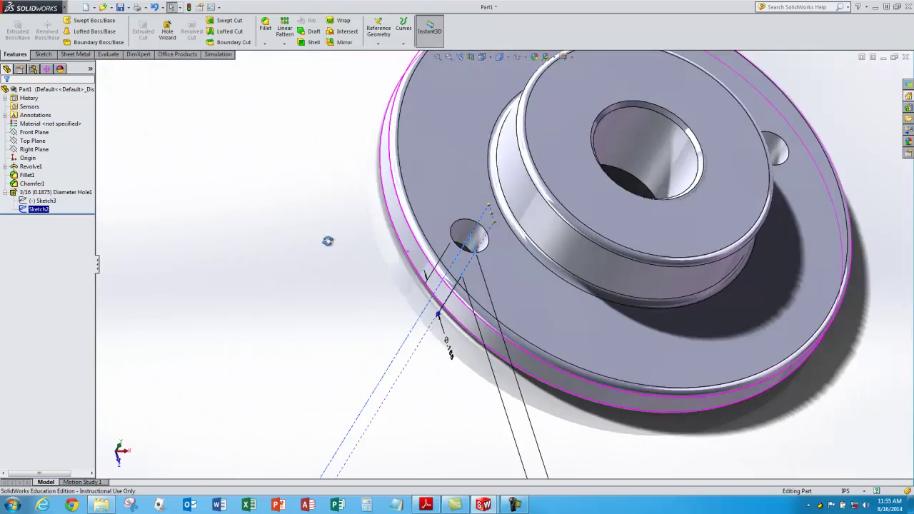
pyautogui.moveTo(328, 242)
pyautogui.mouseDown(button='middle')
pyautogui.moveTo(331, 233)
pyautogui.moveTo(313, 236)
pyautogui.mouseUp(button='middle')
pyautogui.click(312, 236)
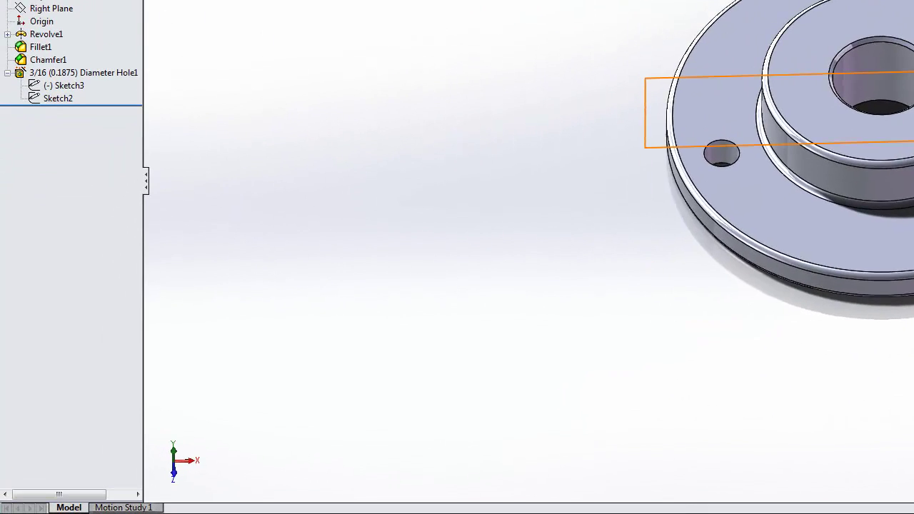
# - Open Sketch3, the position sketch of the two flange holes, for editing
pyautogui.click(64, 0)
pyautogui.moveTo(365, 139); pyautogui.dragTo(383, 255, button='middle')
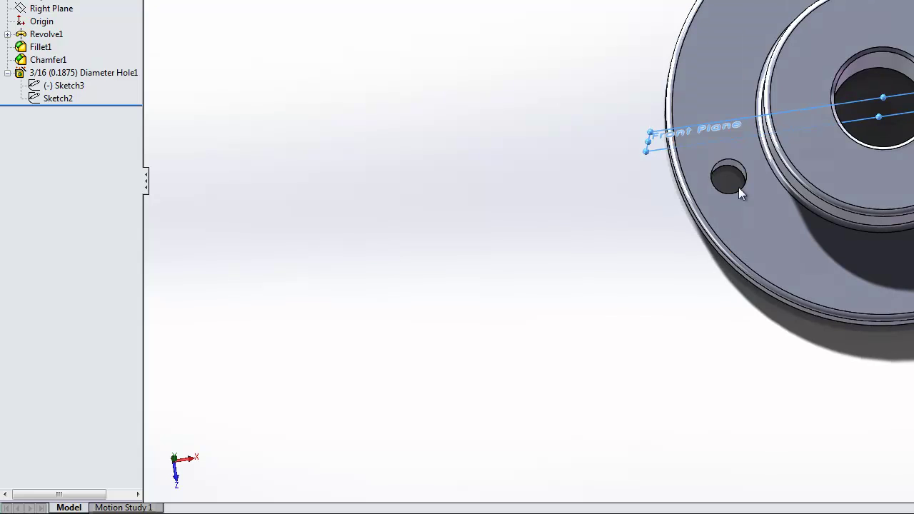
pyautogui.click(74, 85)
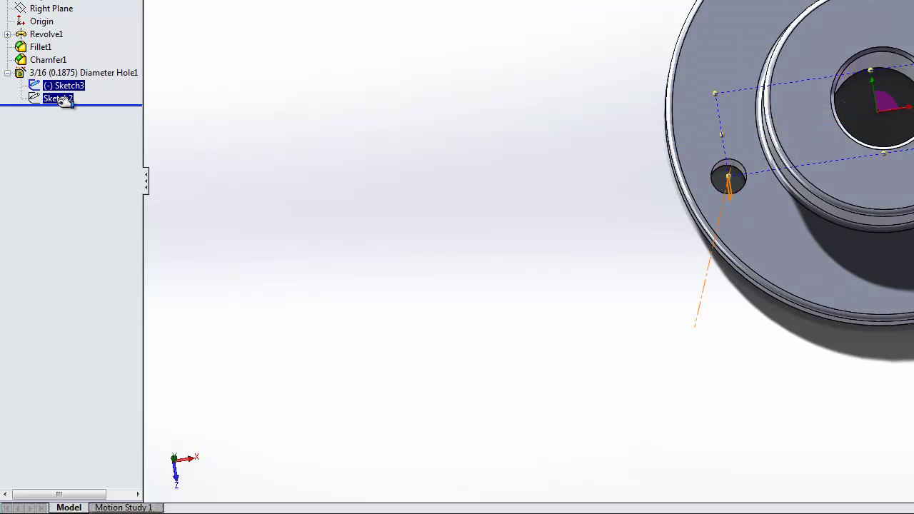
pyautogui.click(60, 90)
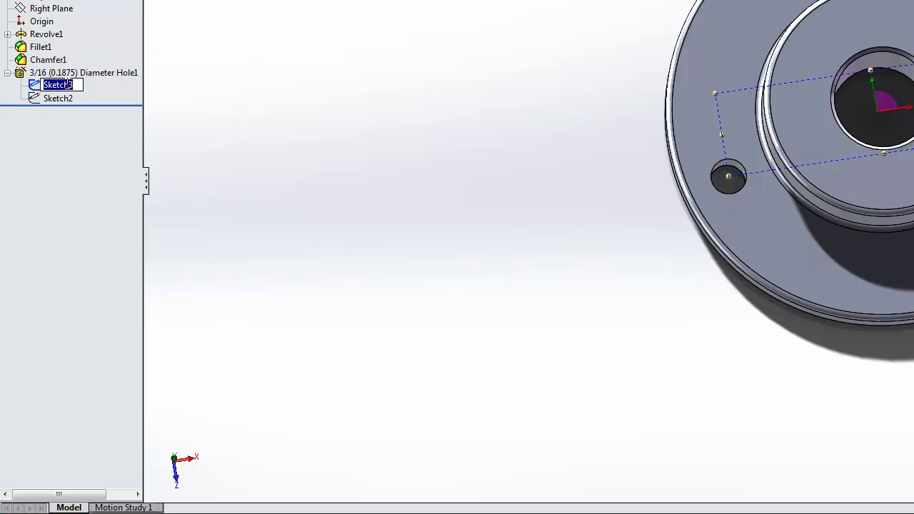
pyautogui.press('Escape')
pyautogui.click(73, 87)
pyautogui.rightClick(73, 87)
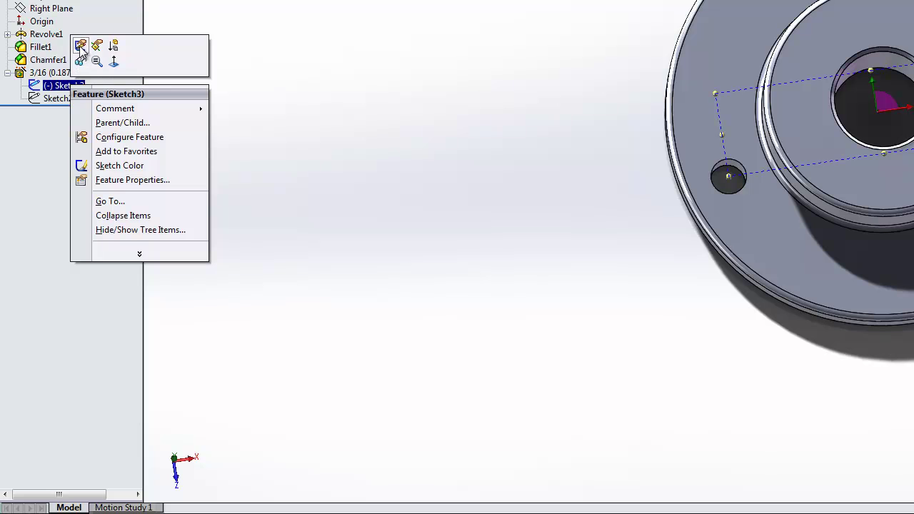
pyautogui.click(80, 48)
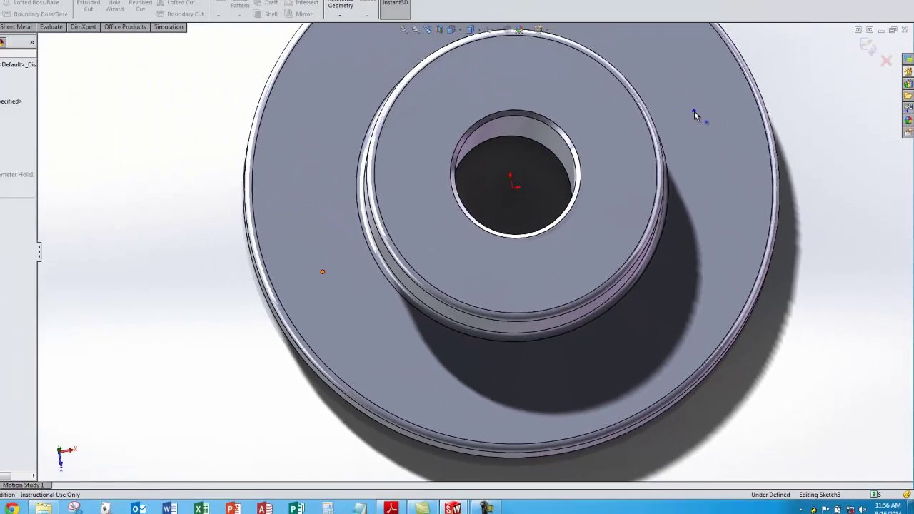
# - Add a horizontal relation between the two flange hole center points in the position sketch
pyautogui.click(636, 48)
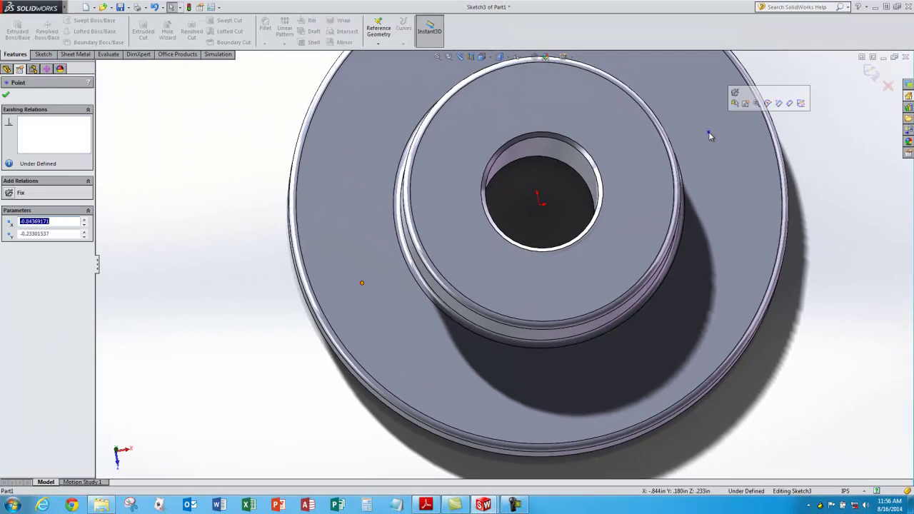
pyautogui.moveTo(710, 132); pyautogui.dragTo(733, 156)
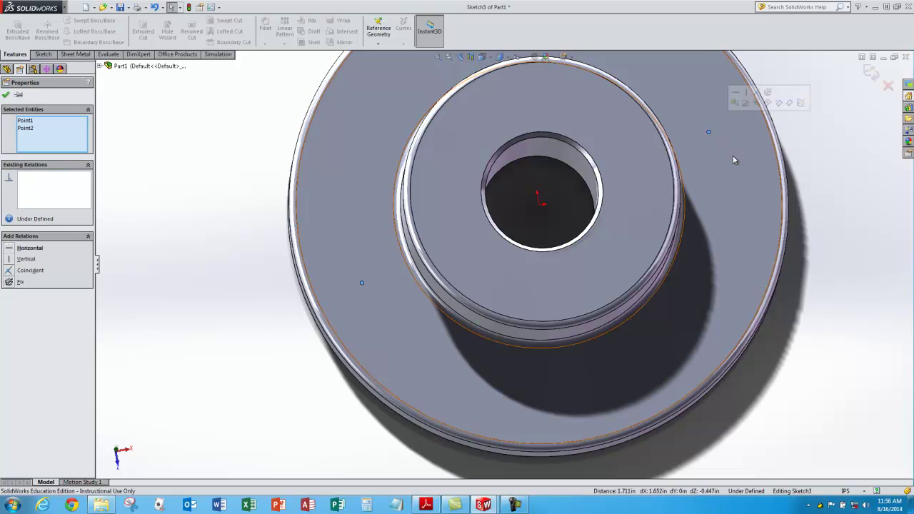
pyautogui.click(10, 250)
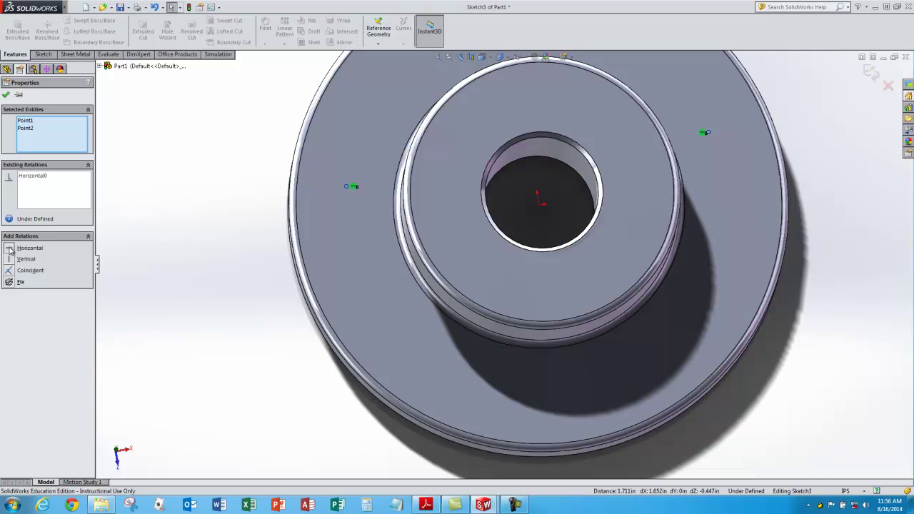
pyautogui.click(163, 233)
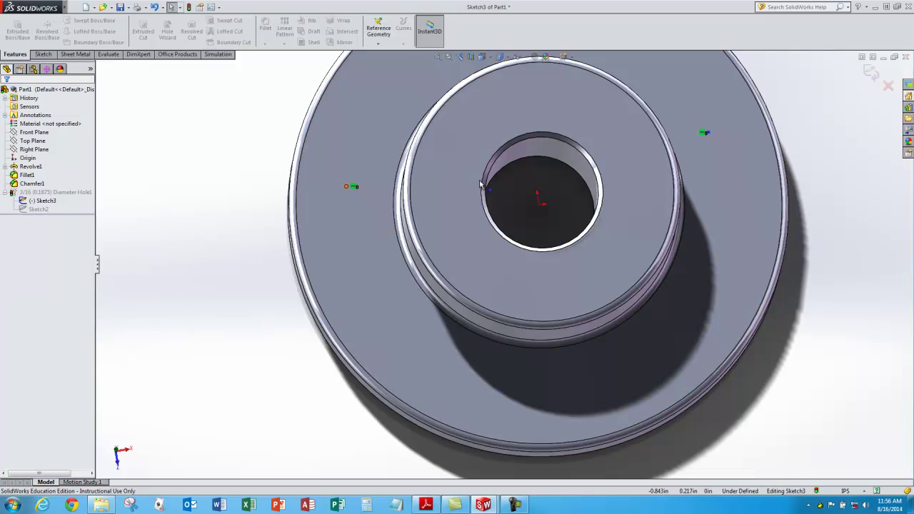
# - Add a horizontal relation between the left hole's center point and the origin
pyautogui.click(539, 209)
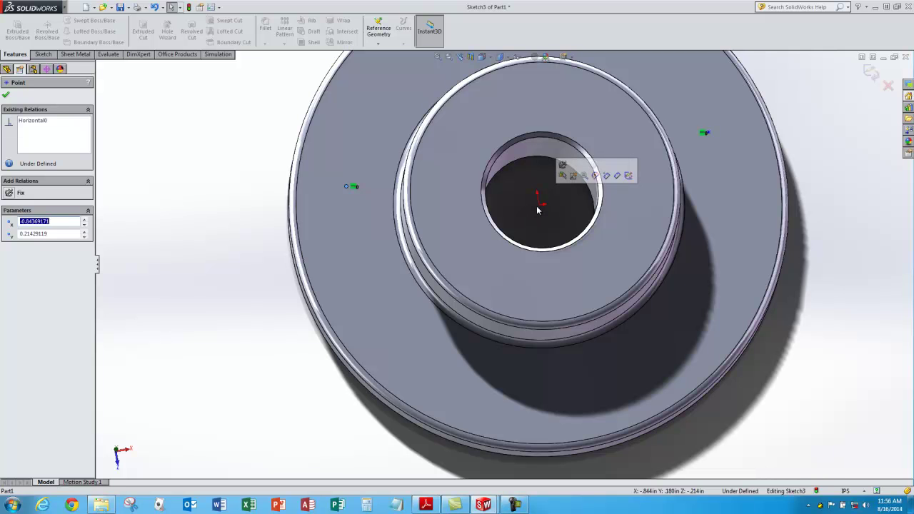
pyautogui.moveTo(536, 203)
pyautogui.mouseDown(button='middle')
pyautogui.moveTo(543, 213)
pyautogui.moveTo(535, 225)
pyautogui.moveTo(530, 203)
pyautogui.mouseUp(button='middle')
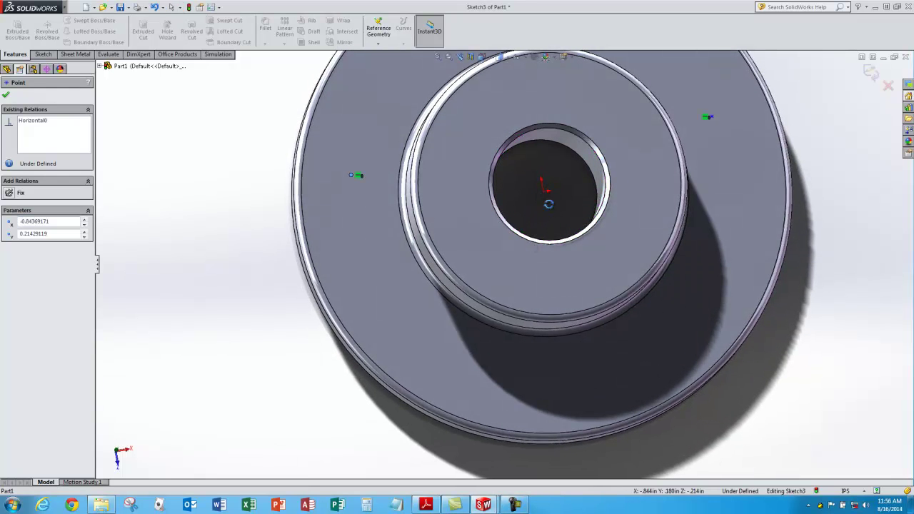
pyautogui.moveTo(543, 194); pyautogui.dragTo(545, 197, button='middle')
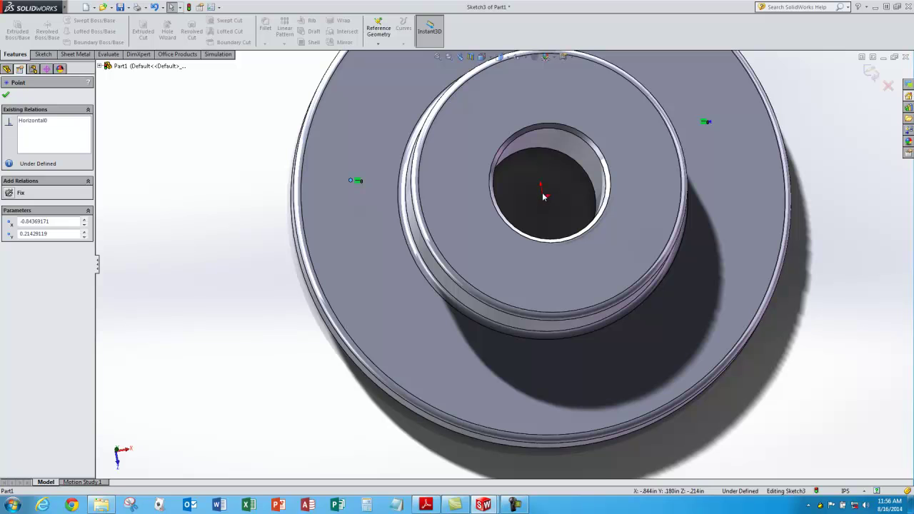
pyautogui.moveTo(552, 200); pyautogui.dragTo(549, 230, button='middle')
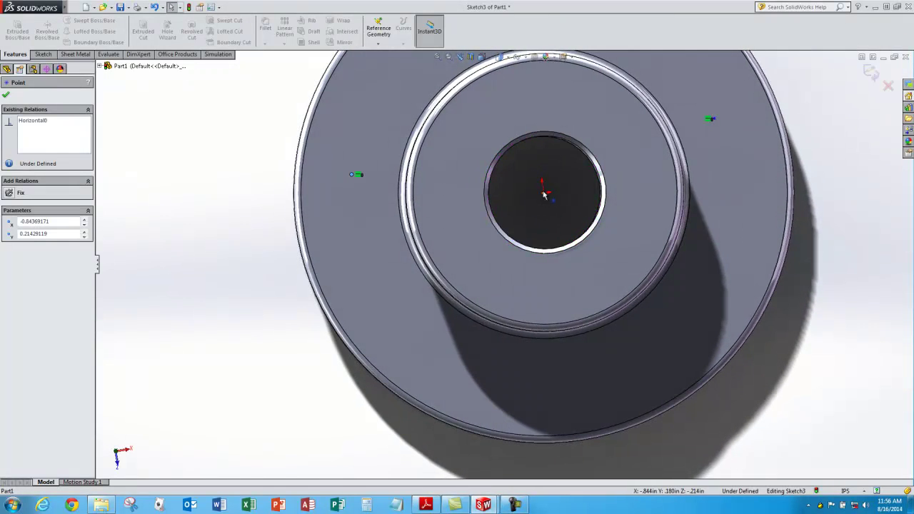
pyautogui.click(545, 192)
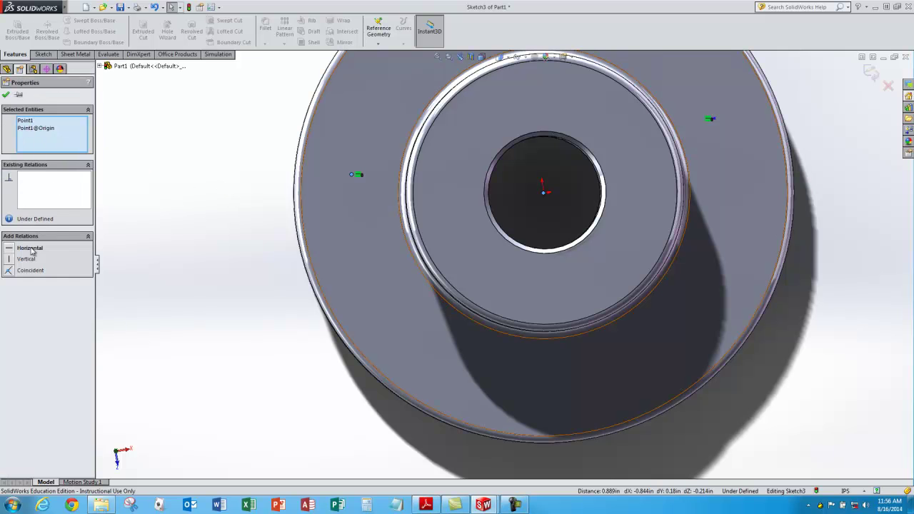
pyautogui.click(10, 249)
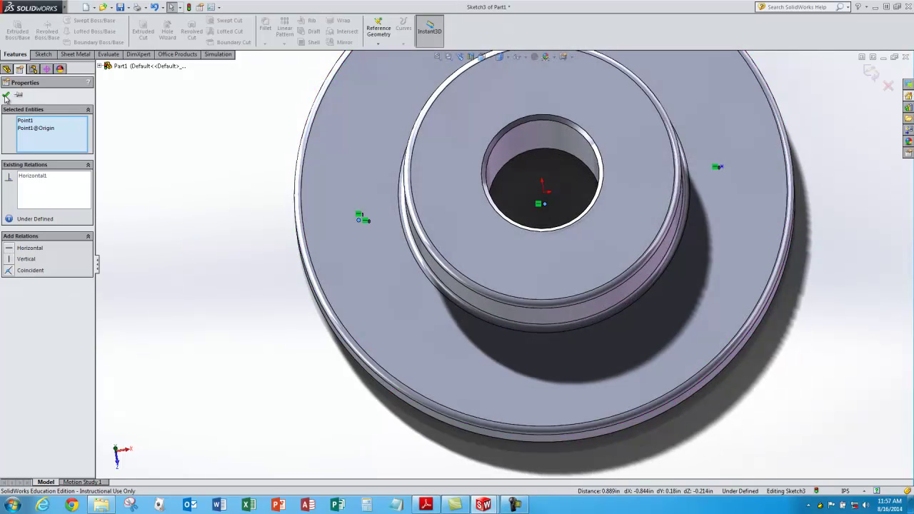
pyautogui.click(6, 96)
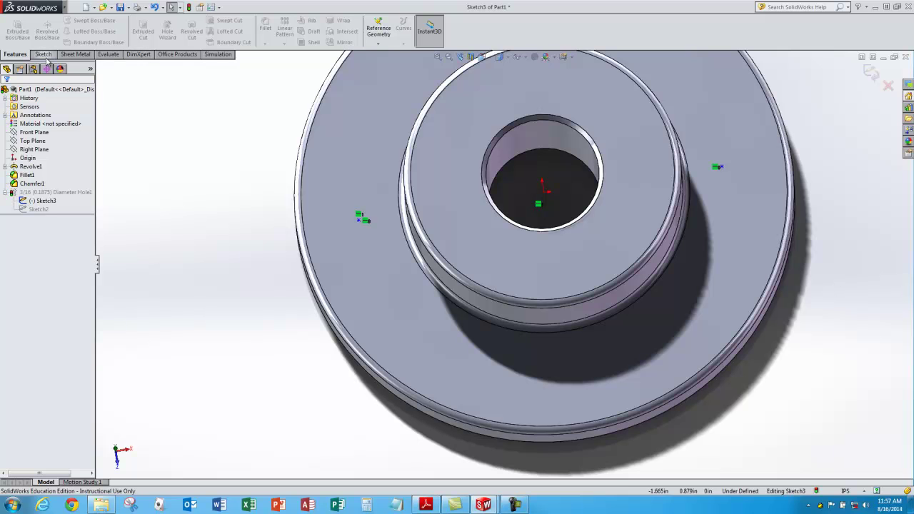
# - Dimension the distance between the two flange hole center points as 1.750 in
pyautogui.click(45, 56)
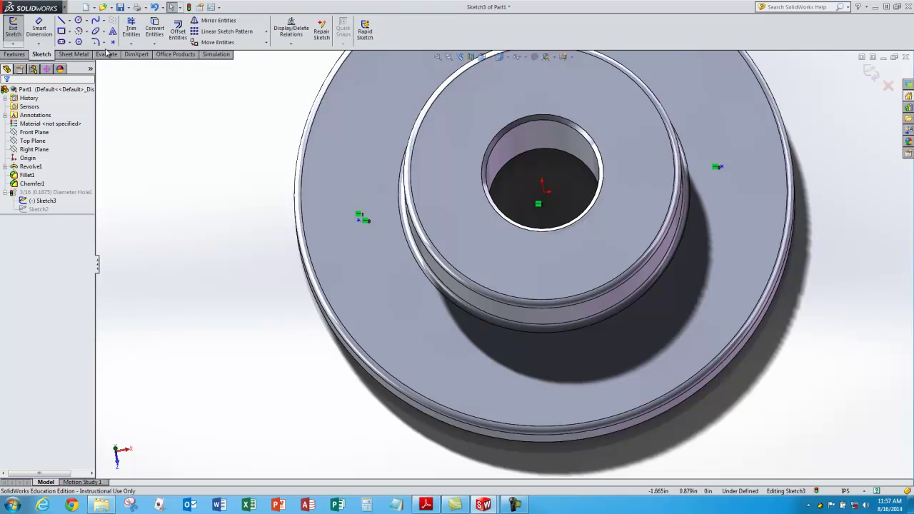
pyautogui.click(361, 221)
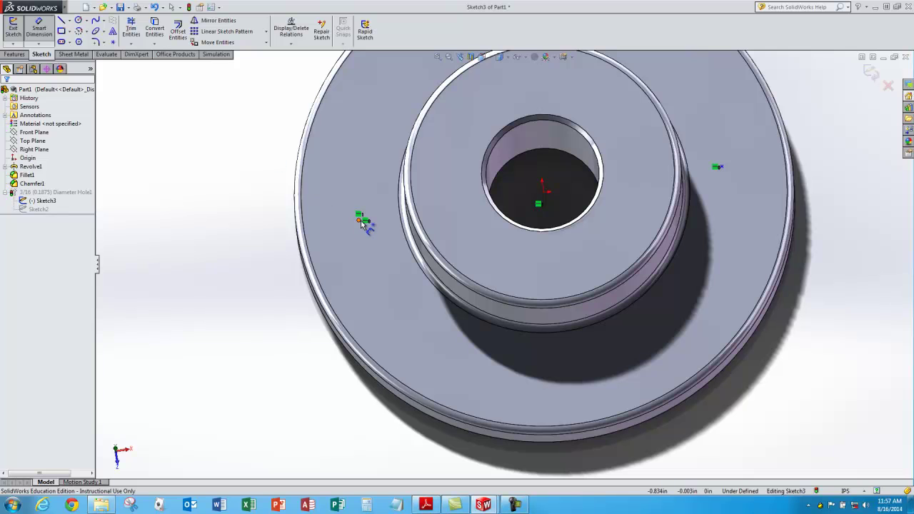
pyautogui.click(719, 170)
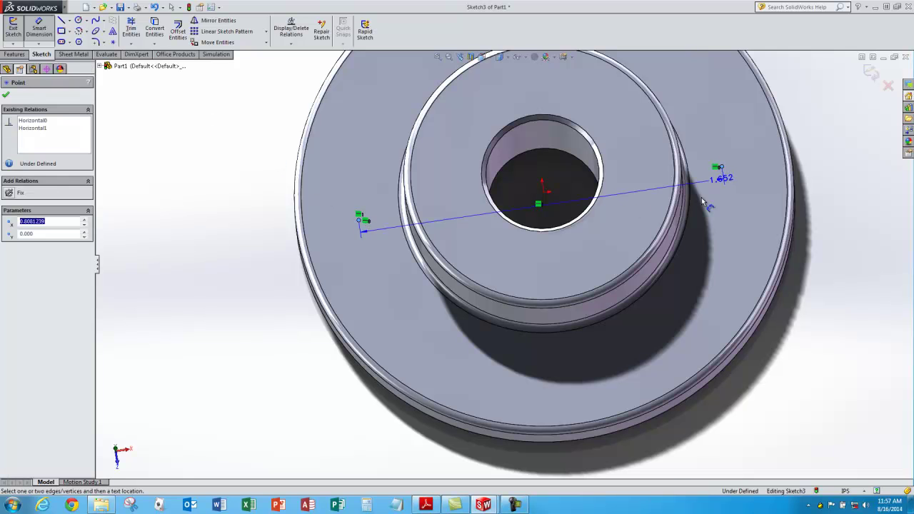
pyautogui.click(655, 447)
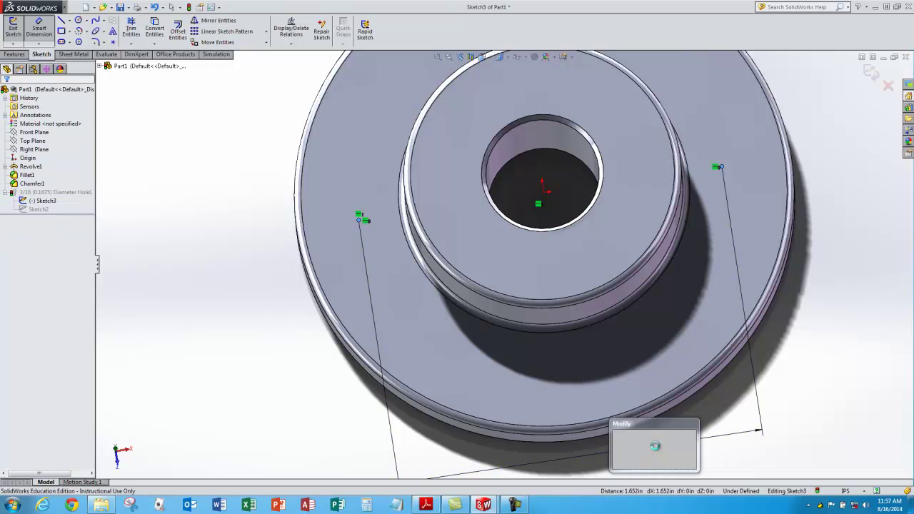
pyautogui.press('Return')
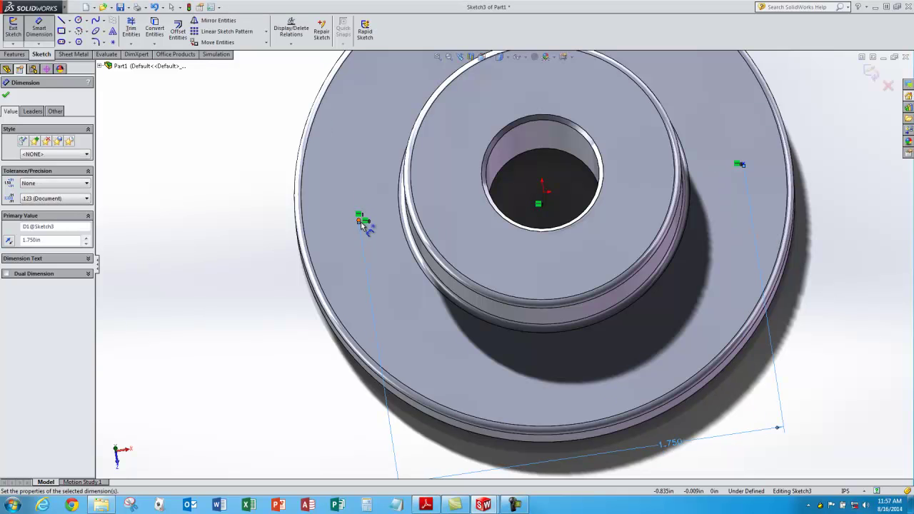
# - Dimension the left hole's center point 0.875 in from the origin
pyautogui.click(359, 222)
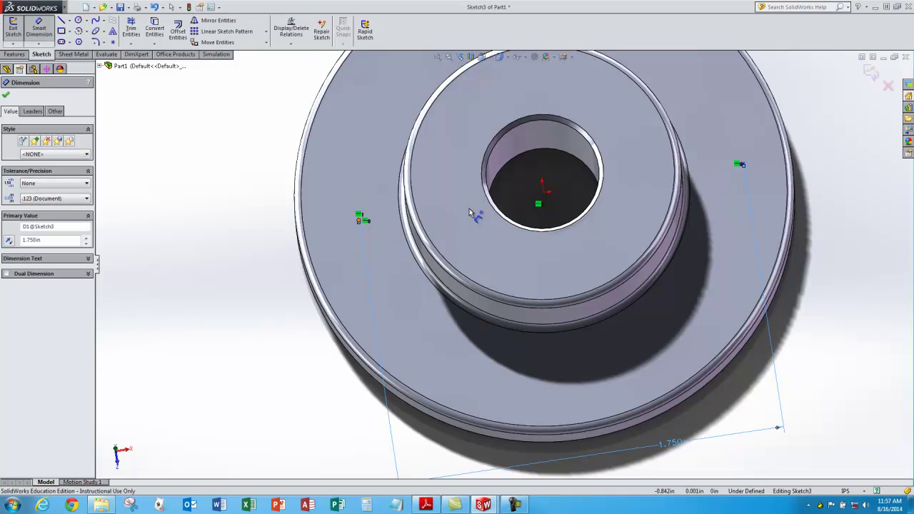
pyautogui.click(543, 206)
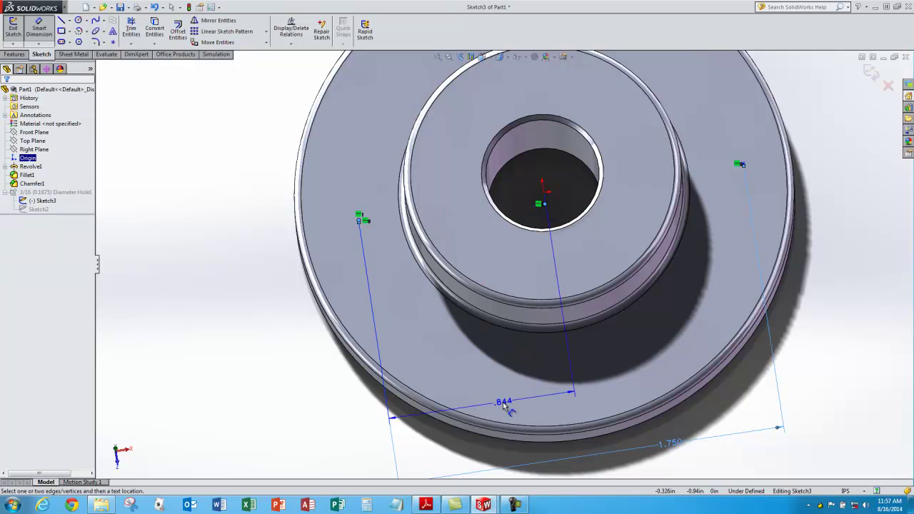
pyautogui.click(503, 402)
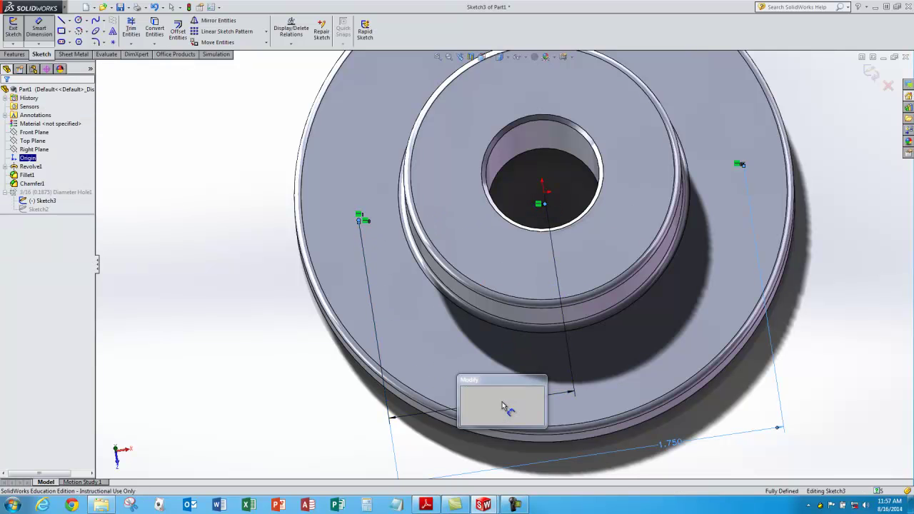
pyautogui.press('Return')
# - Exit the hole position sketch and inspect the finished bushing with its two flange holes
pyautogui.moveTo(497, 344); pyautogui.dragTo(519, 315, button='middle')
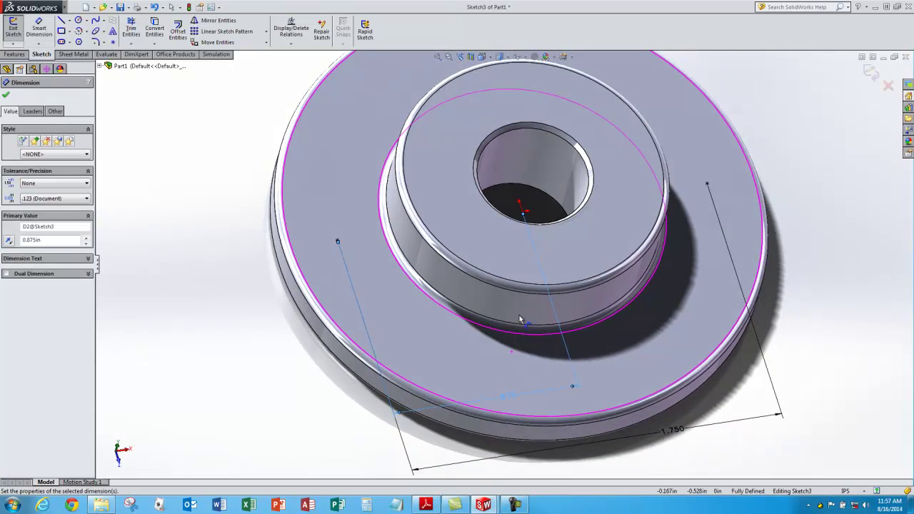
pyautogui.click(12, 27)
pyautogui.scroll(5, 258, 243)
pyautogui.moveTo(260, 251); pyautogui.dragTo(265, 179, button='middle')
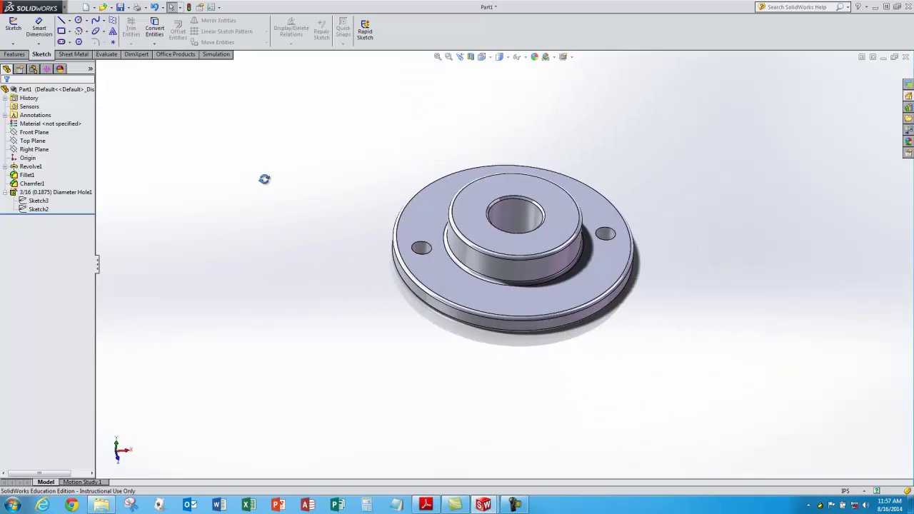
pyautogui.scroll(4, 509, 261)
pyautogui.moveTo(510, 261); pyautogui.dragTo(241, 295, button='middle')
# - Switch to the open document sumtech.SLDPRT
pyautogui.moveTo(913, 0); pyautogui.dragTo(387, 0)
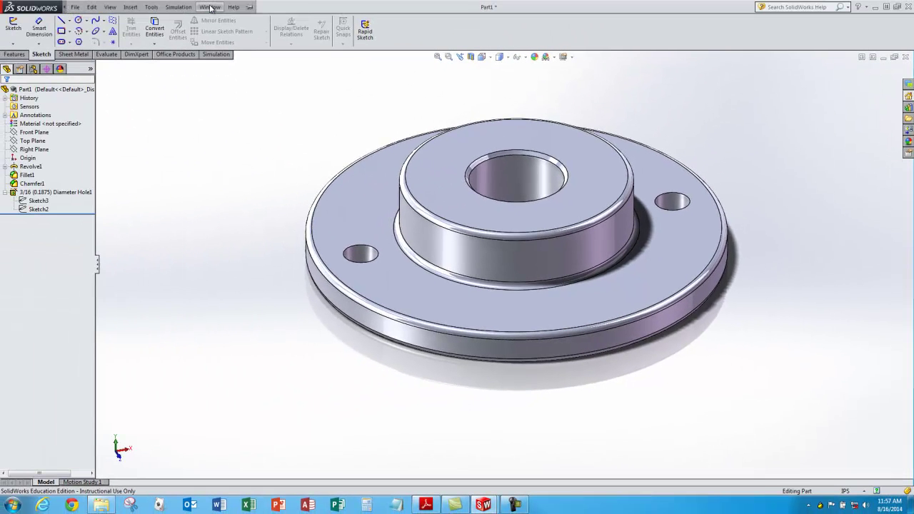
pyautogui.click(210, 8)
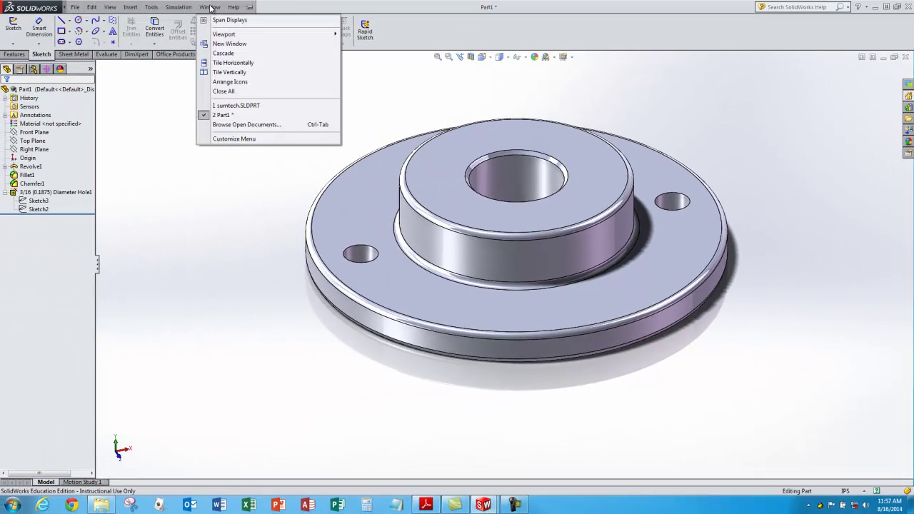
pyautogui.click(225, 106)
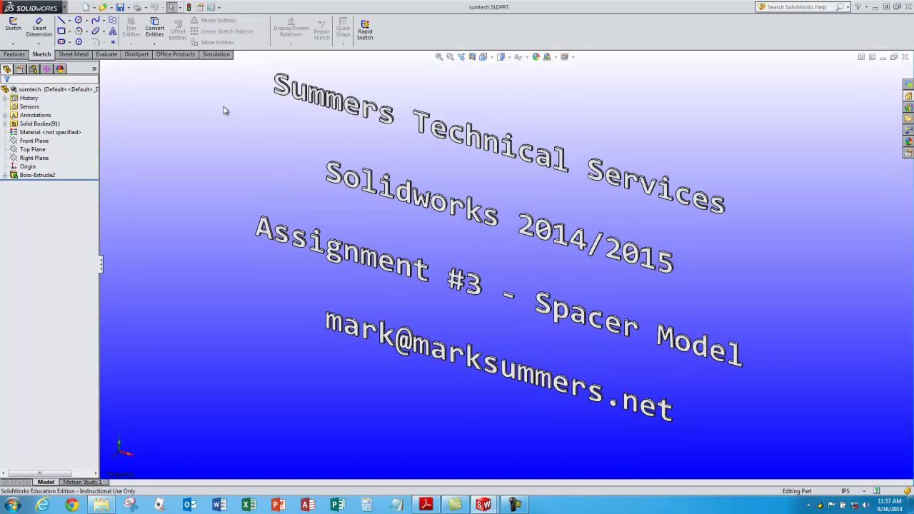